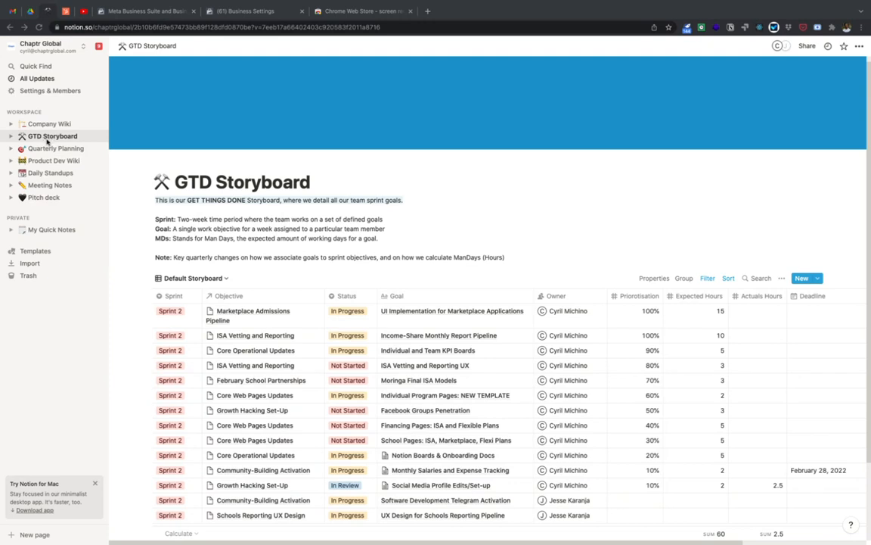
# - Remove the Sprint filter from the Default Storyboard view
pyautogui.scroll(-3, 255, 256)
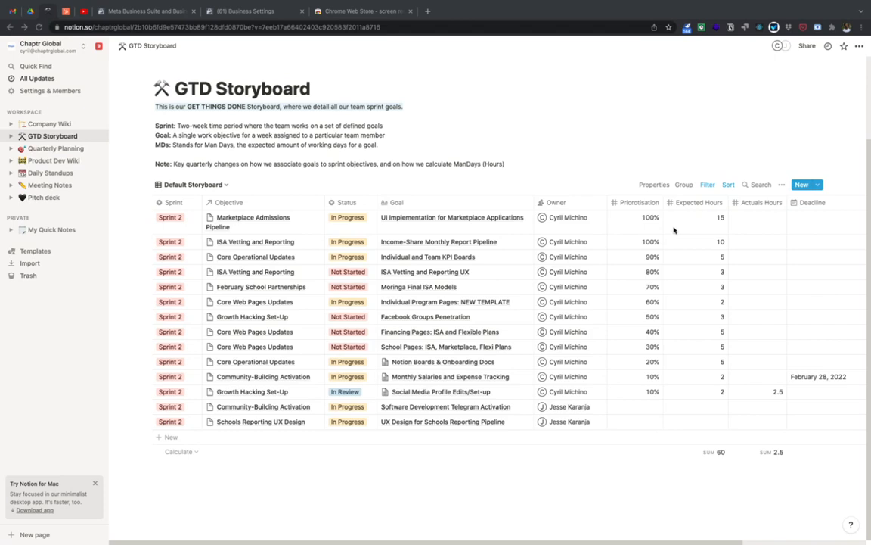
pyautogui.click(708, 186)
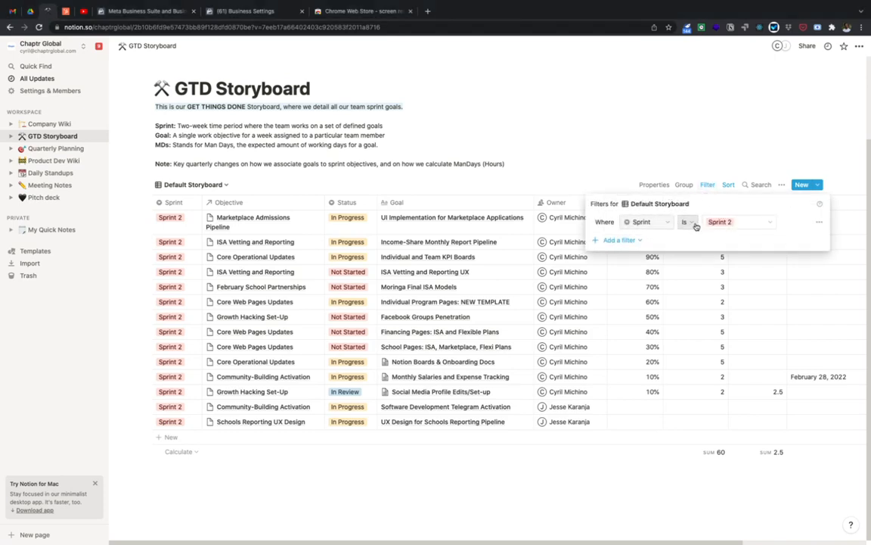
pyautogui.click(736, 221)
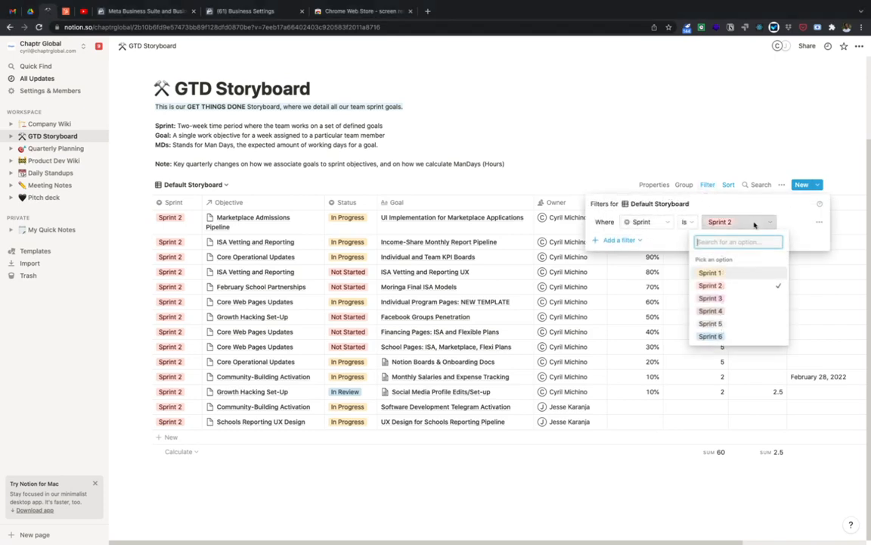
pyautogui.click(818, 224)
pyautogui.click(820, 223)
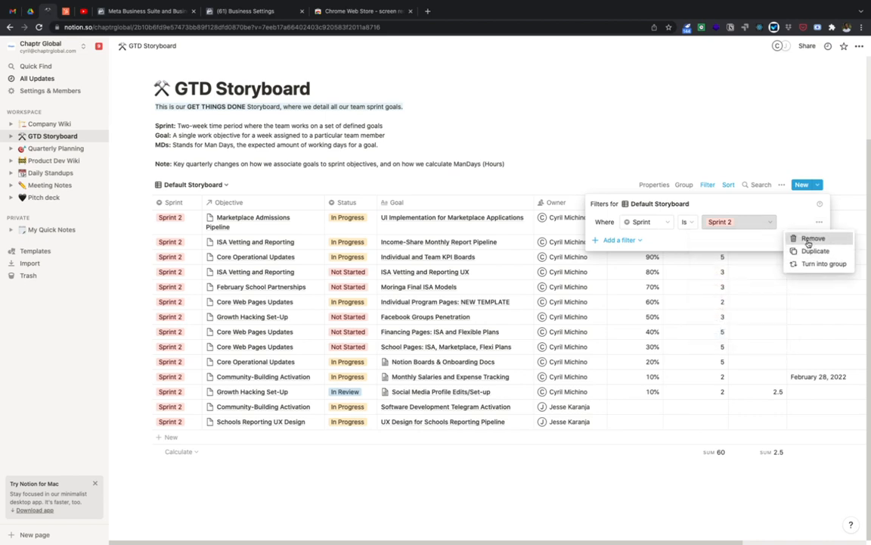
pyautogui.click(811, 239)
pyautogui.click(562, 181)
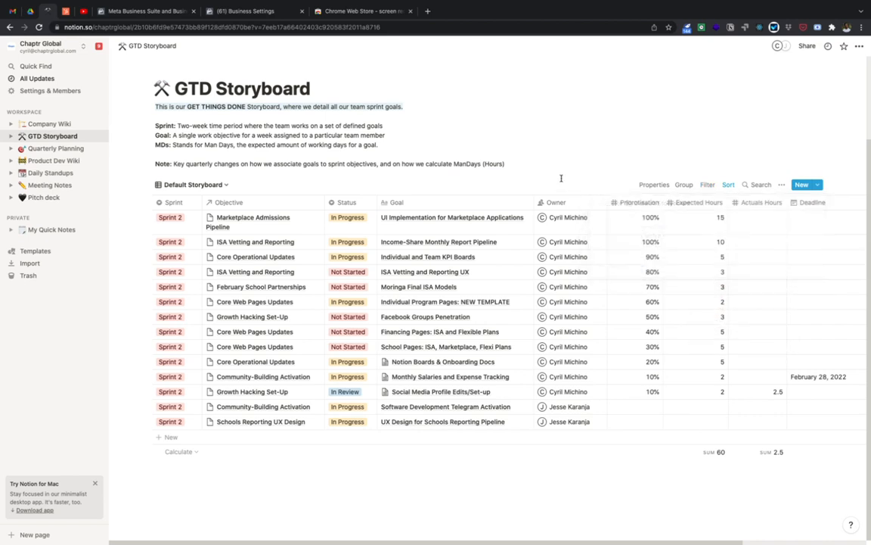
# - Add a filter to the Default Storyboard view where Owner contains the account holder's name
pyautogui.scroll(-4, 425, 334)
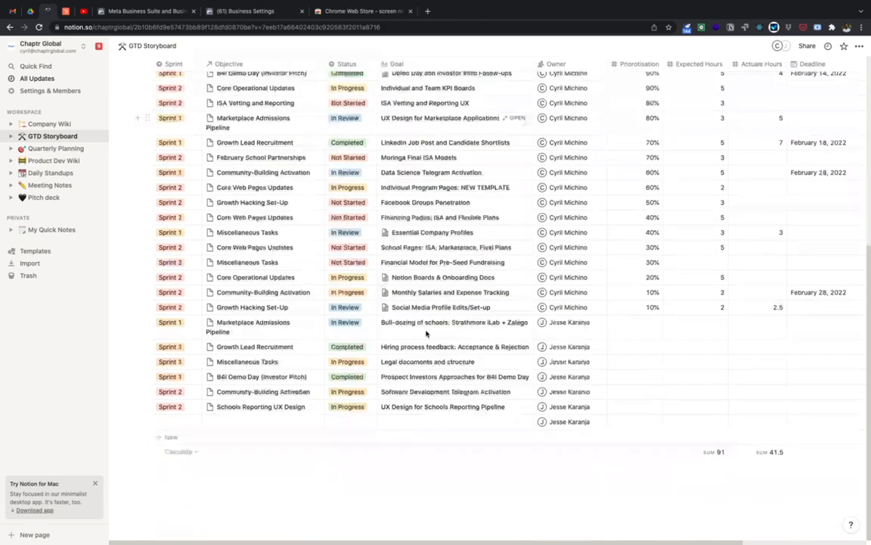
pyautogui.scroll(8, 426, 333)
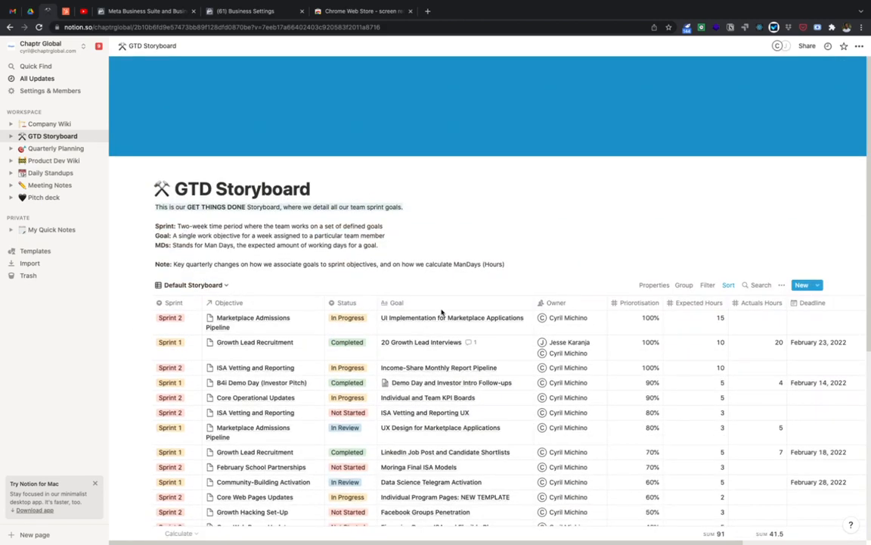
pyautogui.click(708, 285)
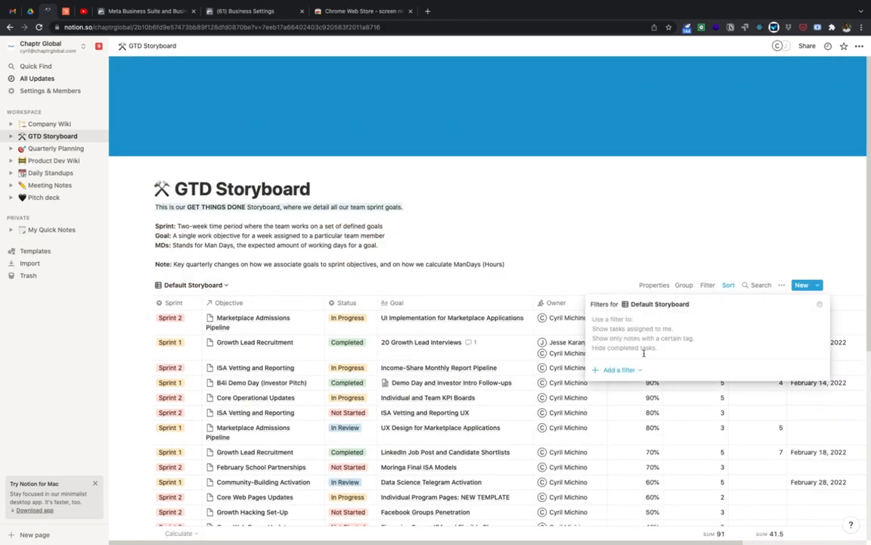
pyautogui.click(625, 370)
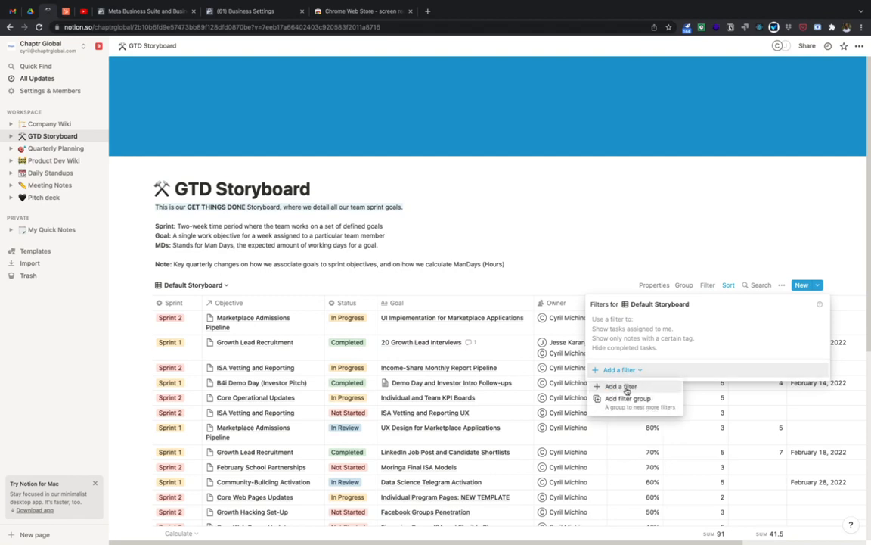
pyautogui.click(626, 389)
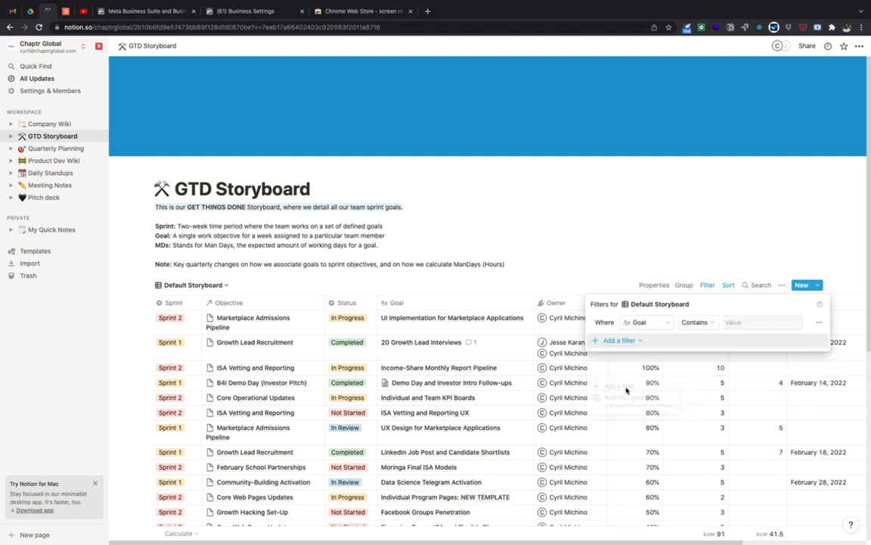
pyautogui.click(671, 323)
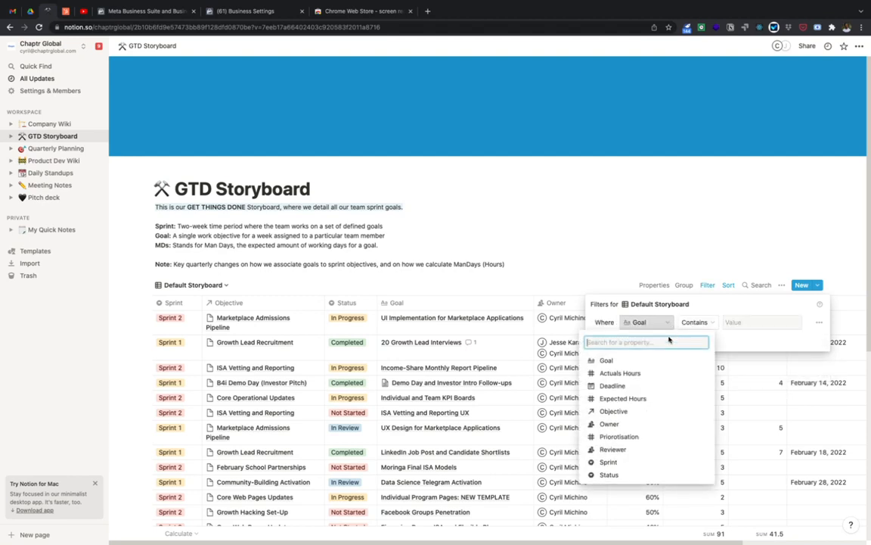
pyautogui.click(632, 425)
pyautogui.click(764, 323)
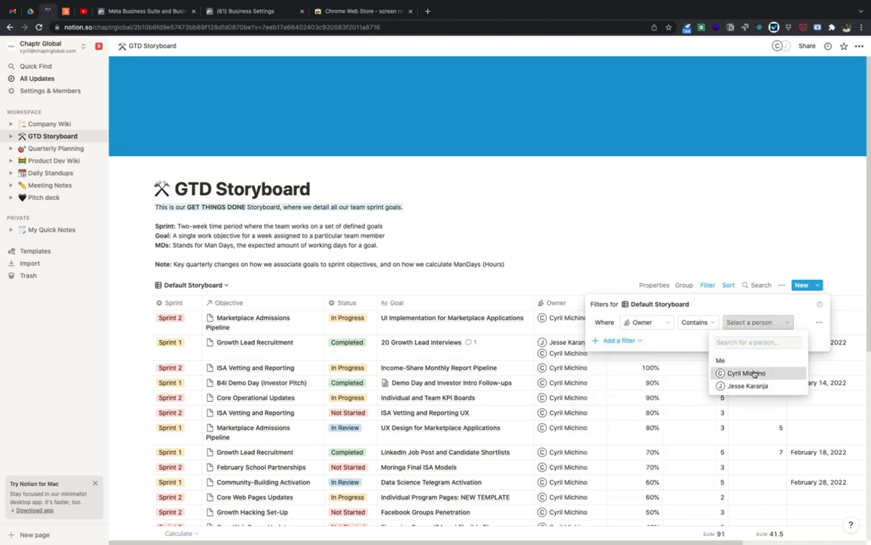
pyautogui.click(739, 370)
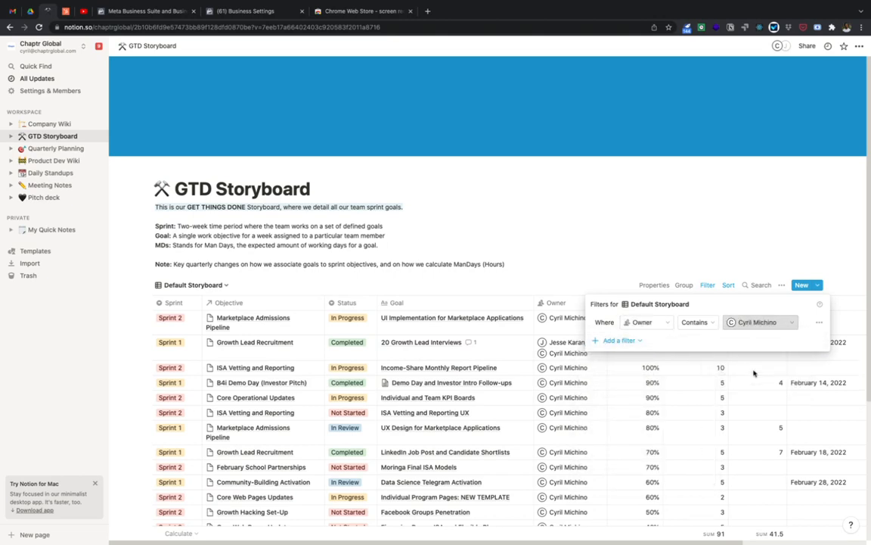
pyautogui.click(582, 270)
# - Add a second Default Storyboard filter, combined with And, where Sprint is Sprint 2
pyautogui.scroll(-3, 528, 378)
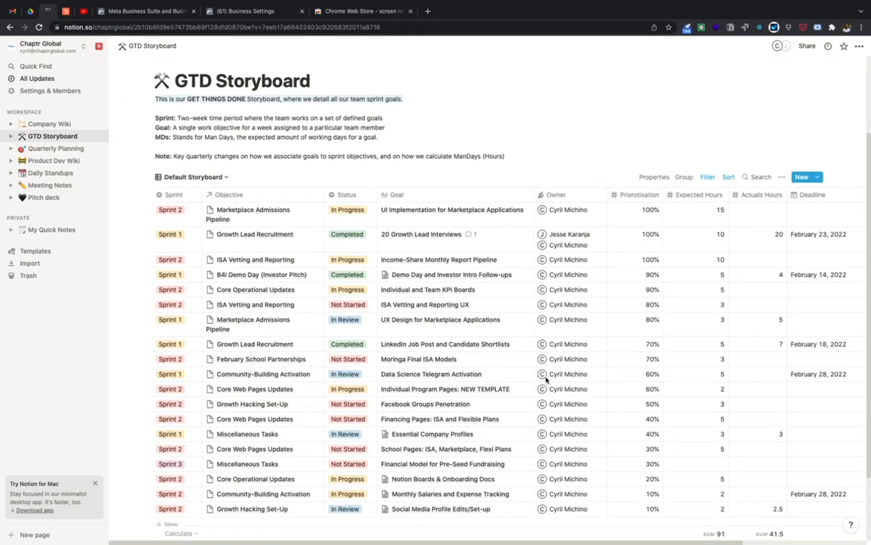
pyautogui.scroll(3, 651, 302)
pyautogui.scroll(-5, 602, 400)
pyautogui.scroll(5, 602, 400)
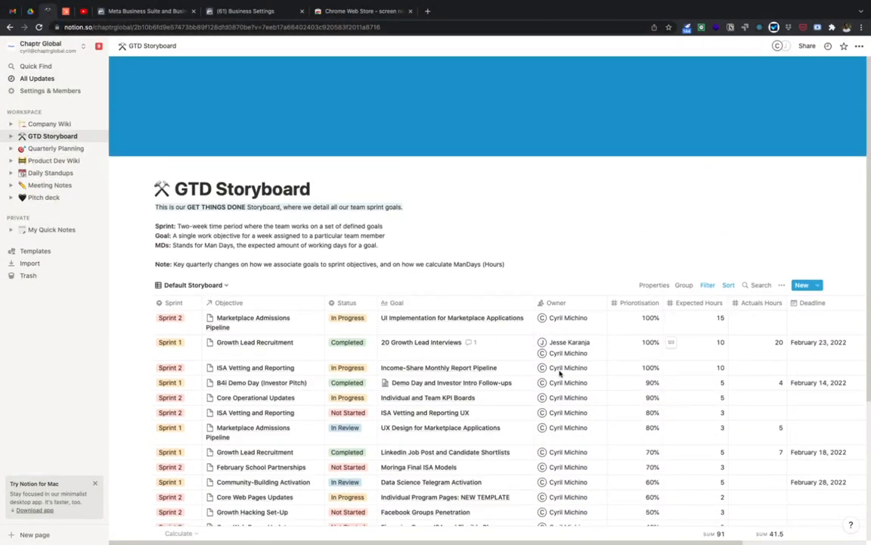
pyautogui.scroll(-1, 560, 372)
pyautogui.click(707, 276)
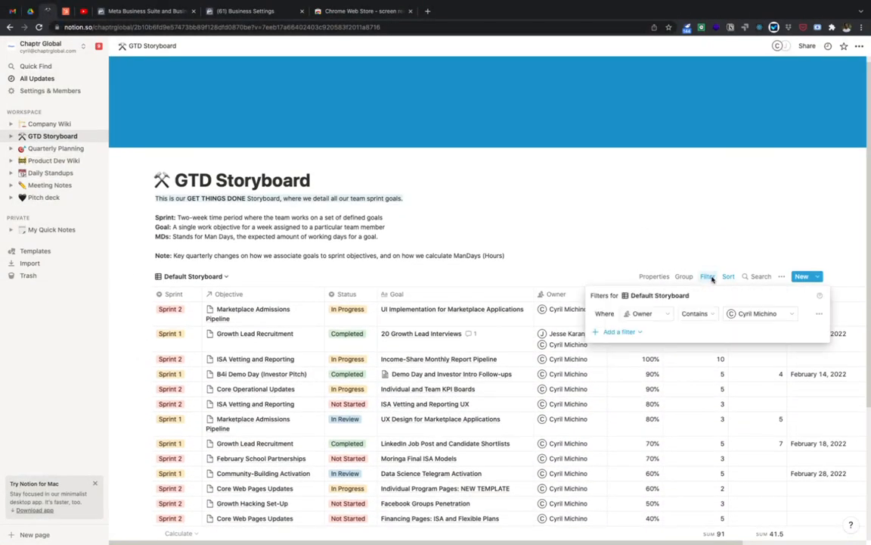
pyautogui.click(636, 333)
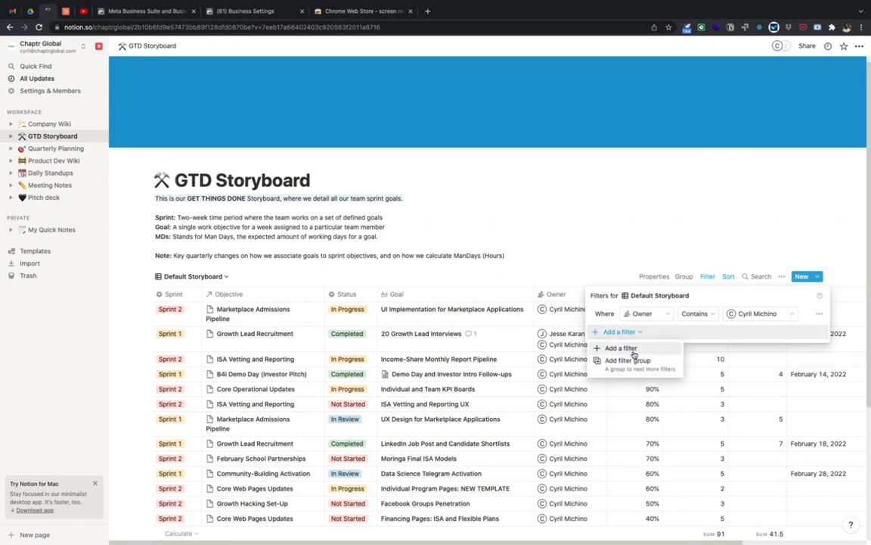
pyautogui.click(633, 350)
pyautogui.click(650, 332)
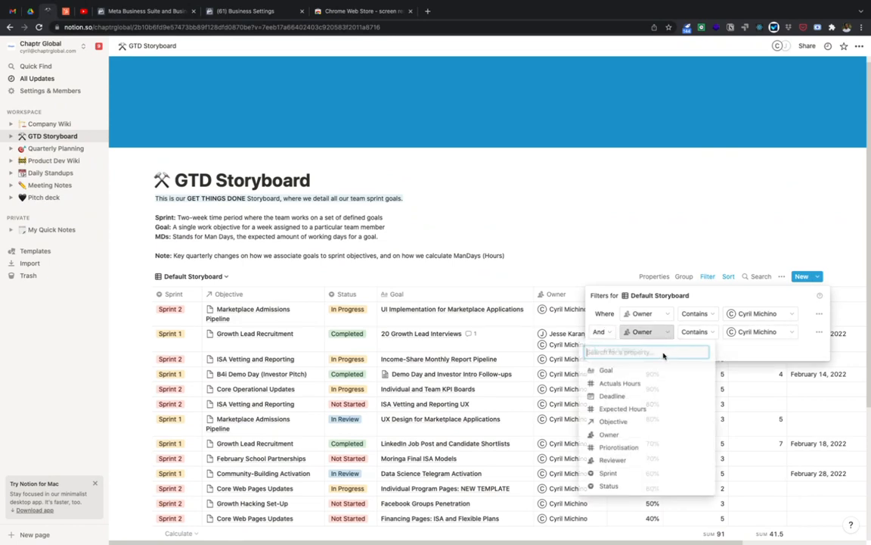
pyautogui.click(611, 471)
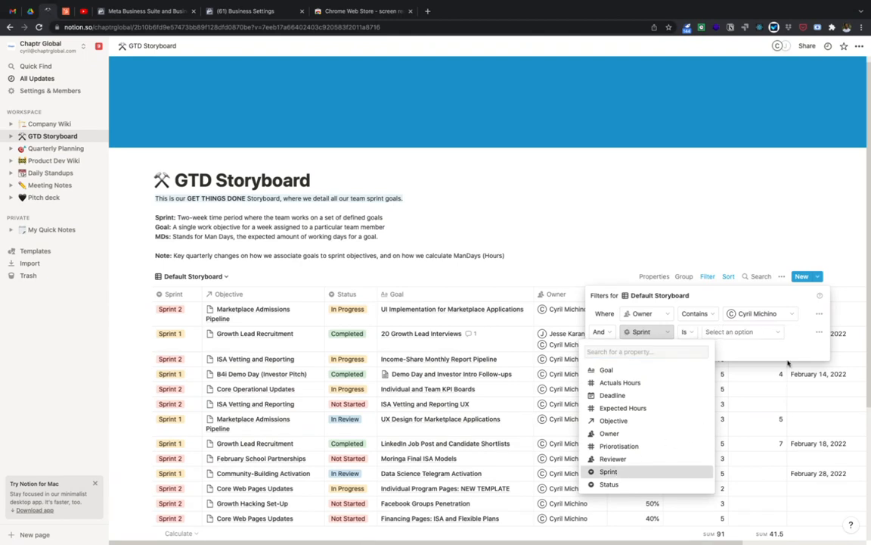
pyautogui.click(776, 335)
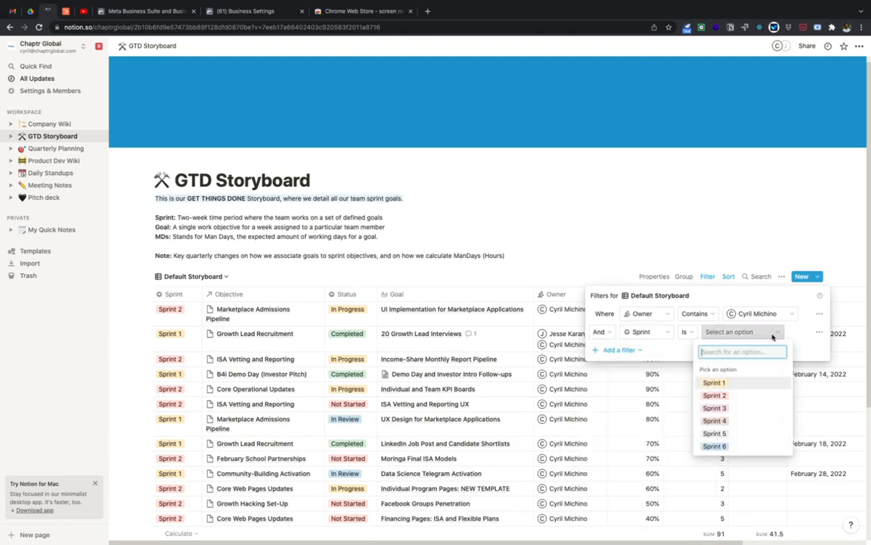
pyautogui.click(743, 394)
pyautogui.click(573, 265)
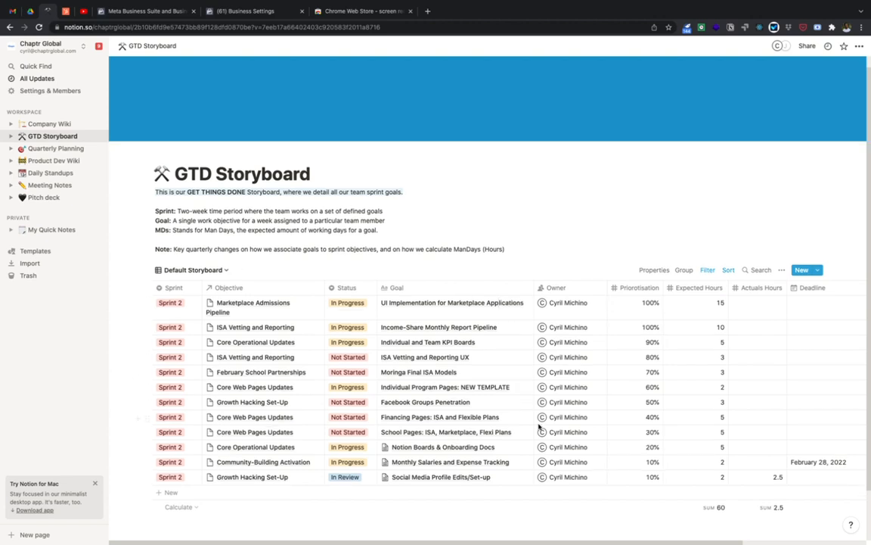
# - Review the sort rules applied to the Default Storyboard view
pyautogui.scroll(-2, 560, 421)
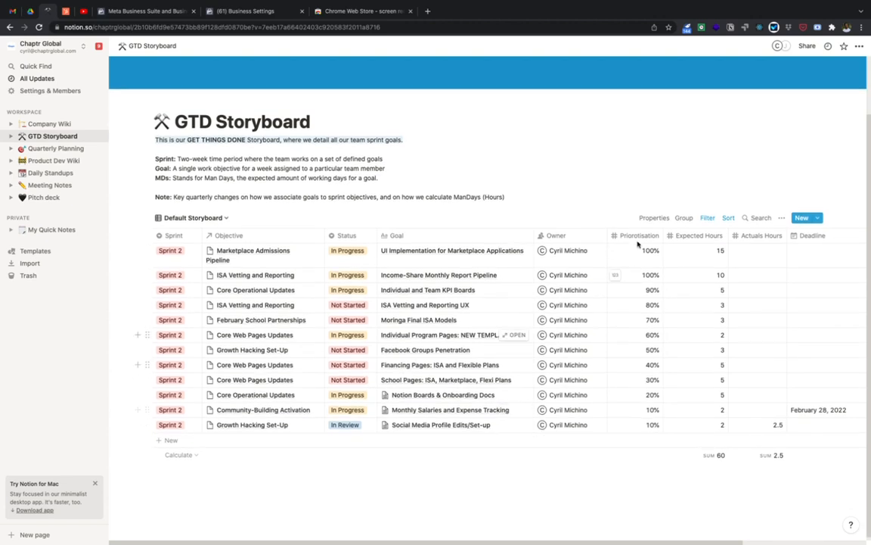
pyautogui.click(728, 218)
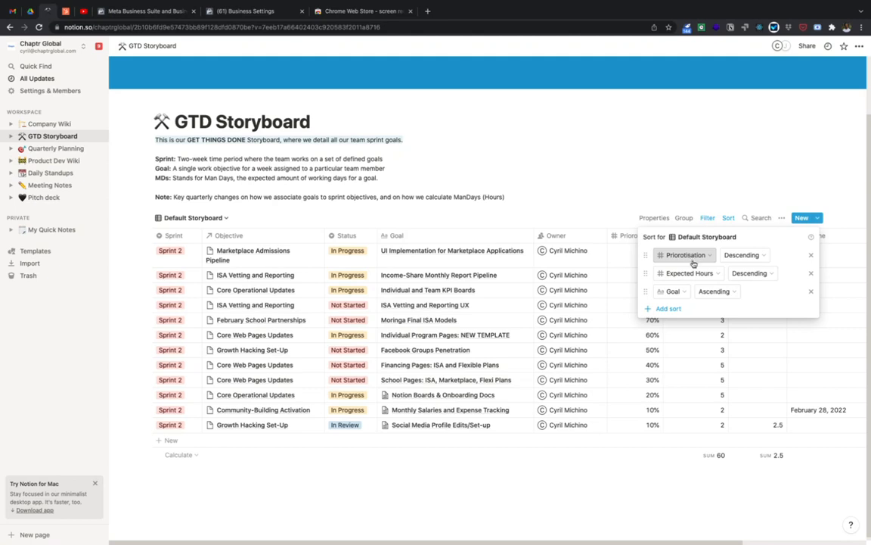
pyautogui.click(578, 213)
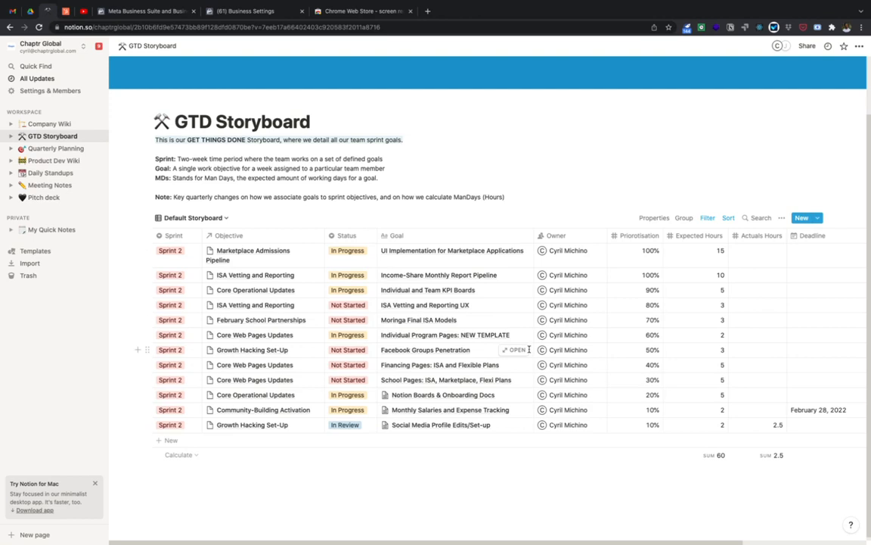
# - Remove both the Sprint and the Owner filters from the Default Storyboard view
pyautogui.click(708, 219)
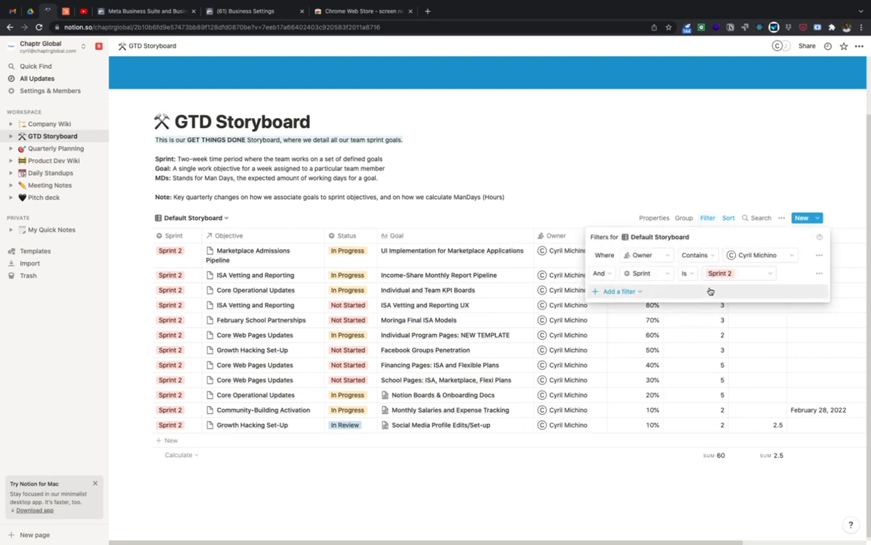
pyautogui.click(819, 273)
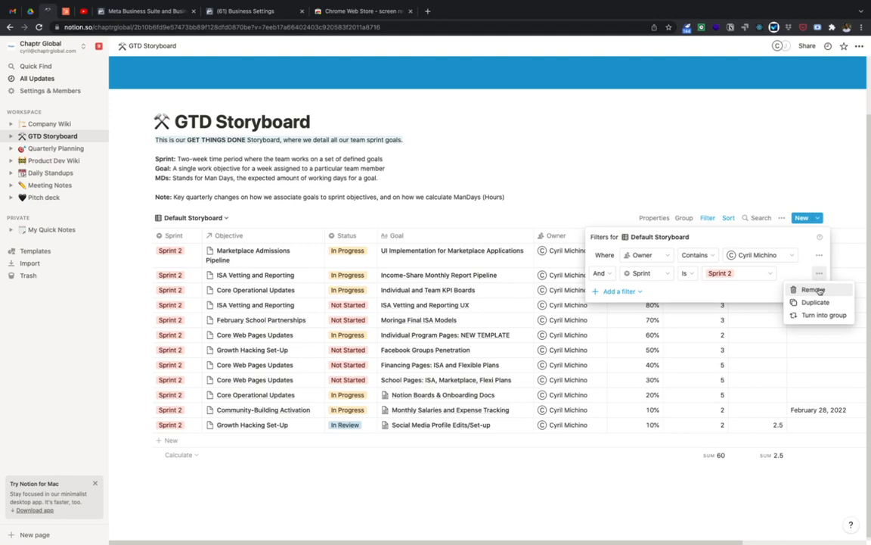
pyautogui.click(820, 291)
pyautogui.click(819, 255)
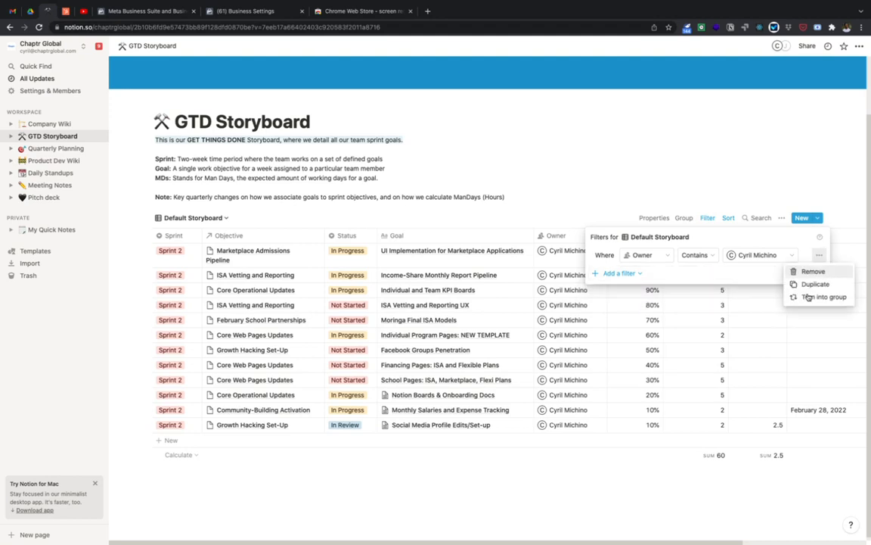
pyautogui.click(800, 272)
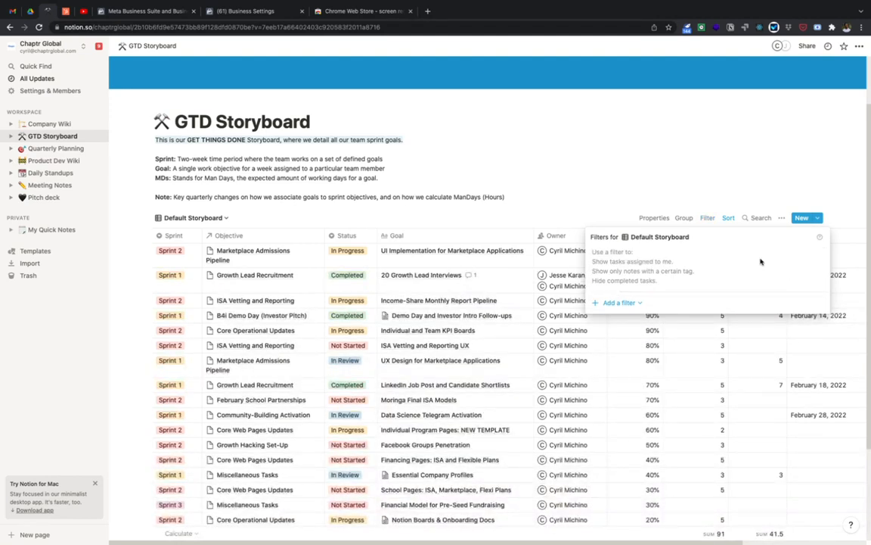
pyautogui.click(509, 203)
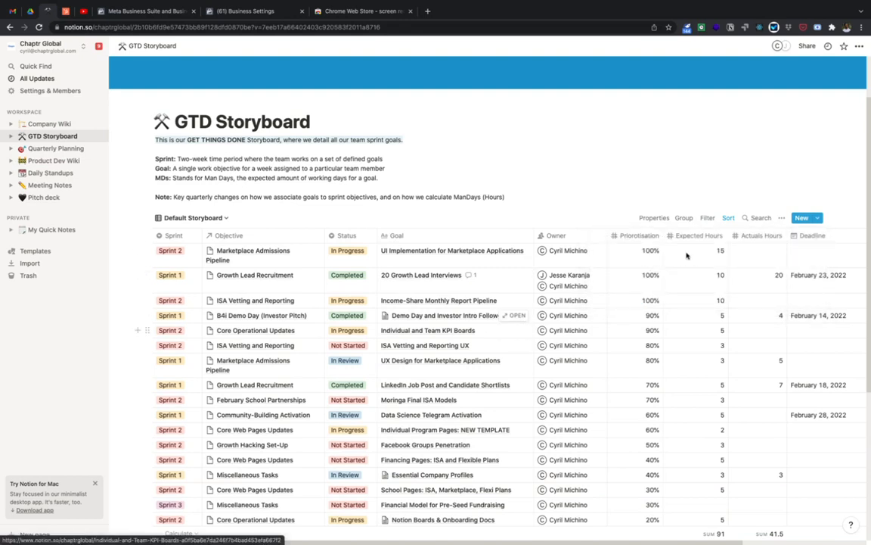
# - Change the Goal sort rule to Sprint in descending order and move it above the Priorotisation and Expected Hours rules
pyautogui.click(726, 220)
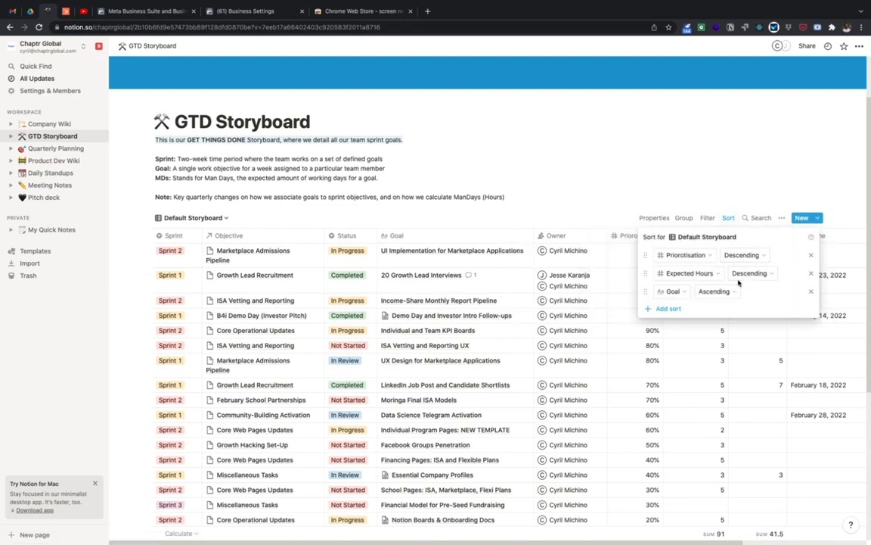
pyautogui.click(670, 291)
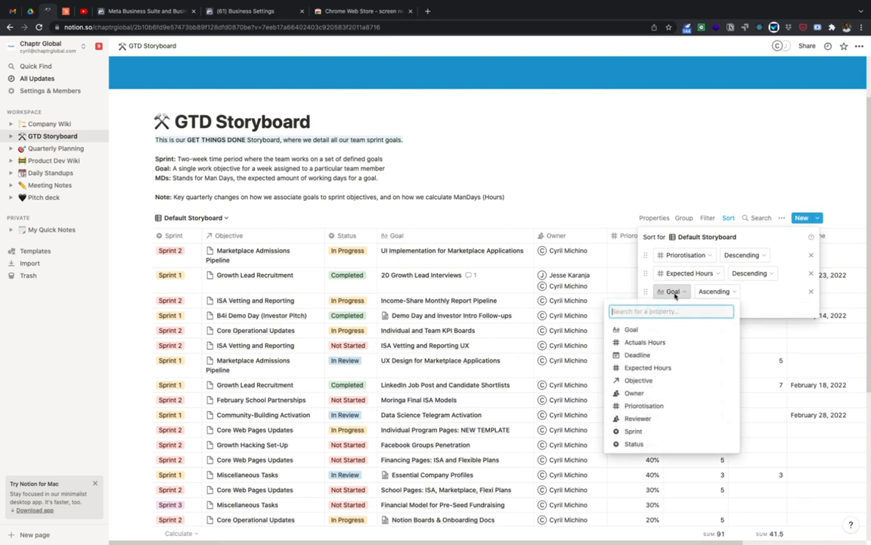
pyautogui.click(635, 429)
pyautogui.click(734, 295)
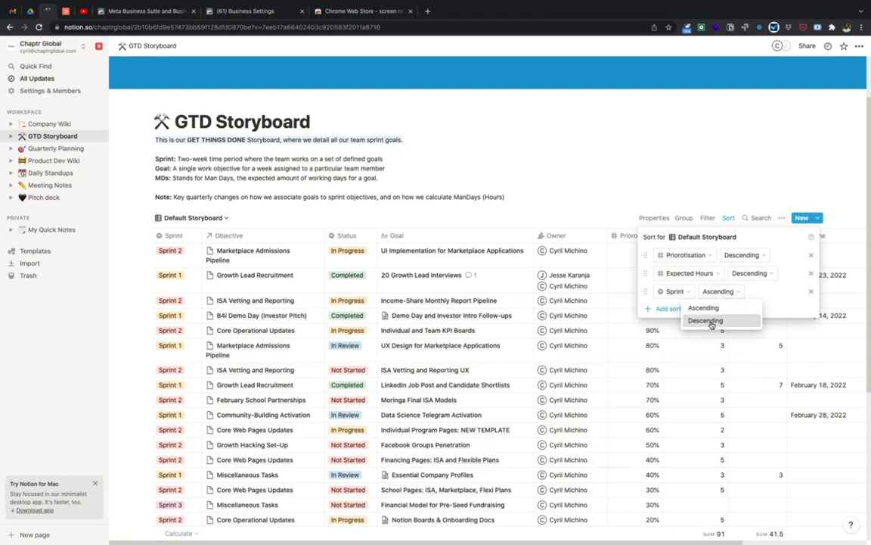
pyautogui.moveTo(648, 294); pyautogui.dragTo(648, 256)
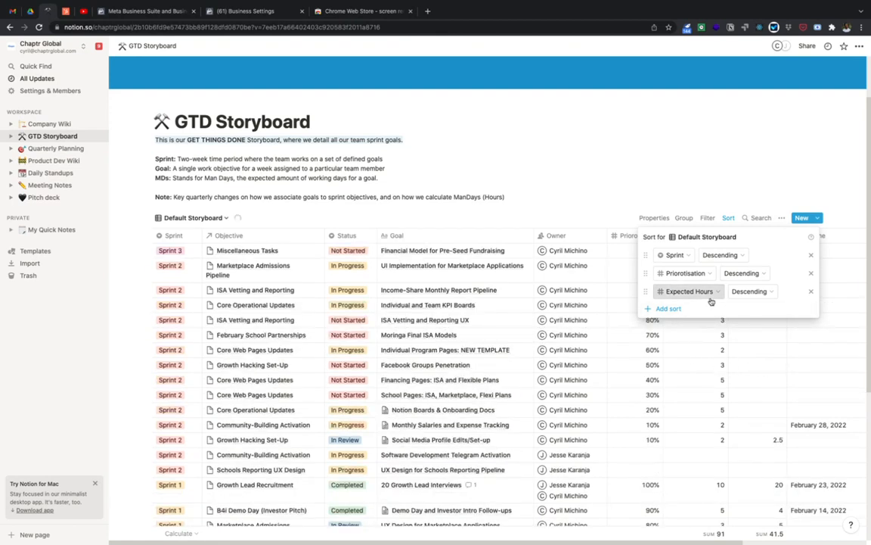
pyautogui.click(500, 198)
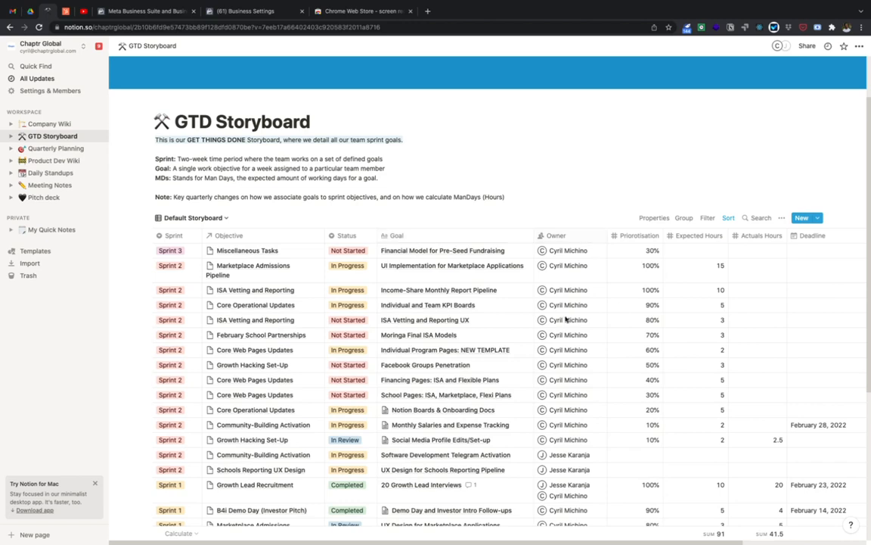
pyautogui.scroll(-3, 507, 333)
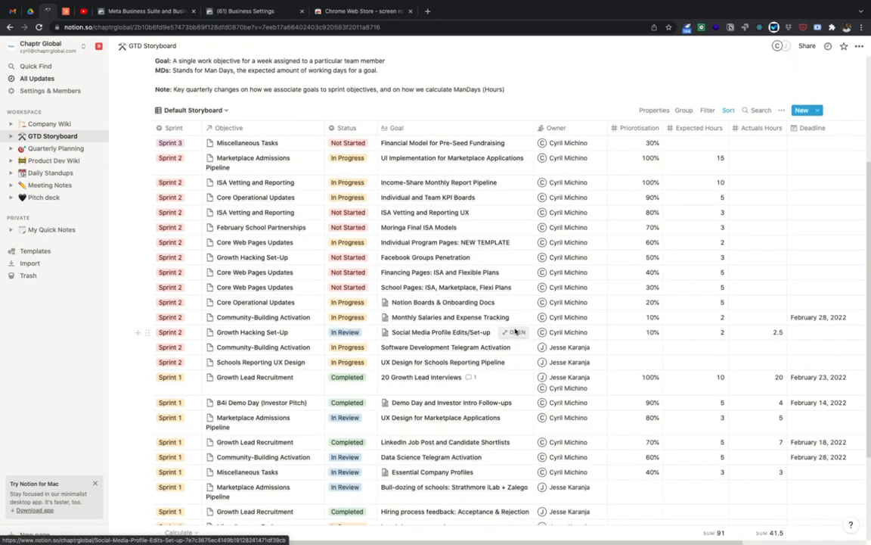
# - Create a new empty page in the Private section and title it My Task List
pyautogui.scroll(-3, 512, 334)
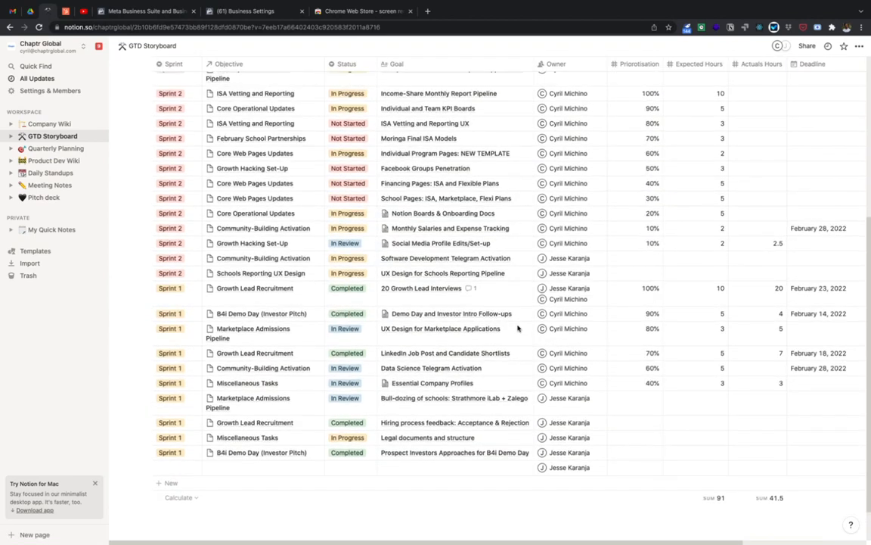
pyautogui.scroll(5, 424, 304)
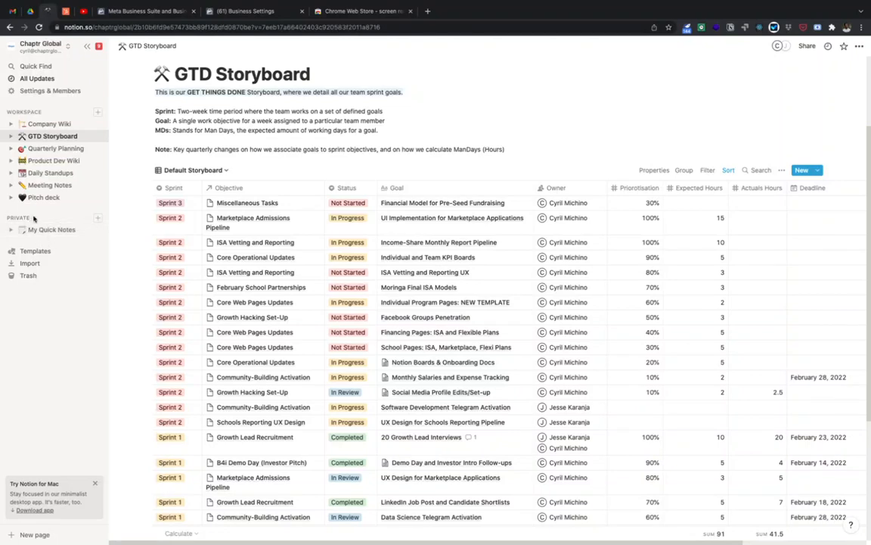
pyautogui.click(97, 218)
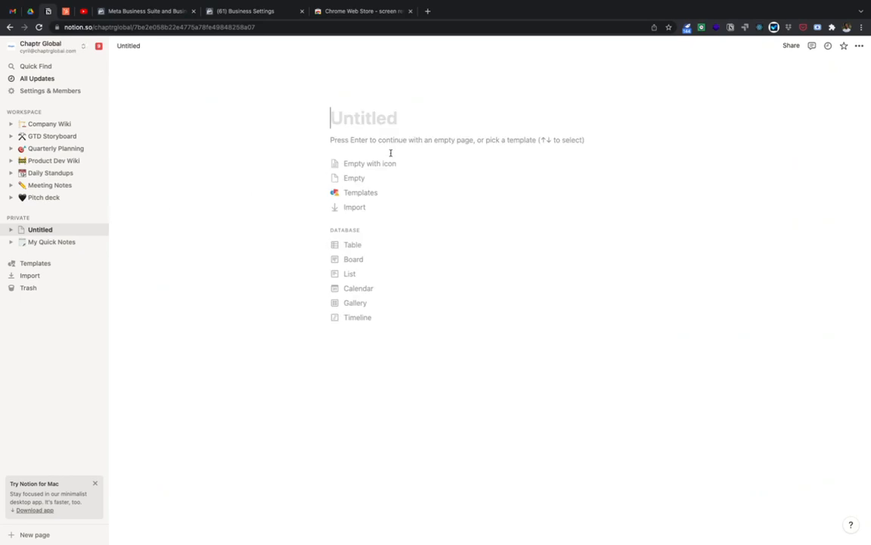
pyautogui.write('My ')
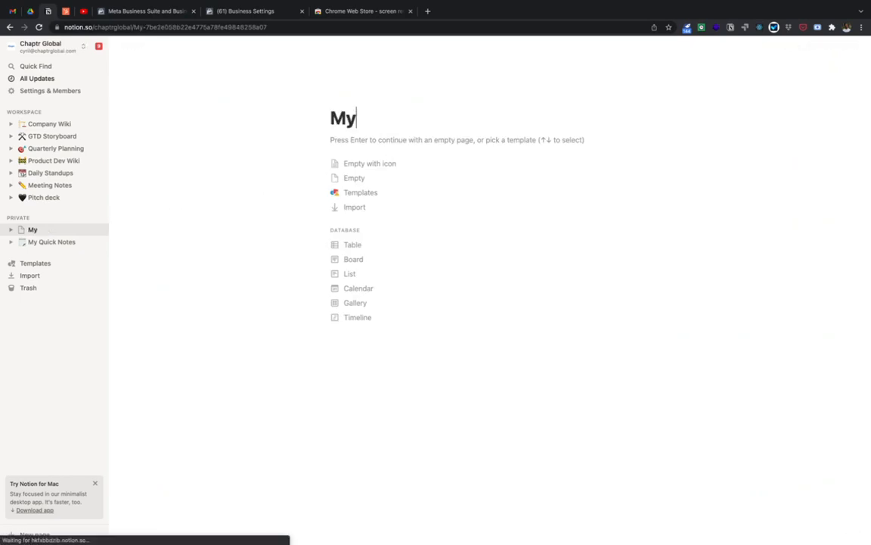
pyautogui.write('Task')
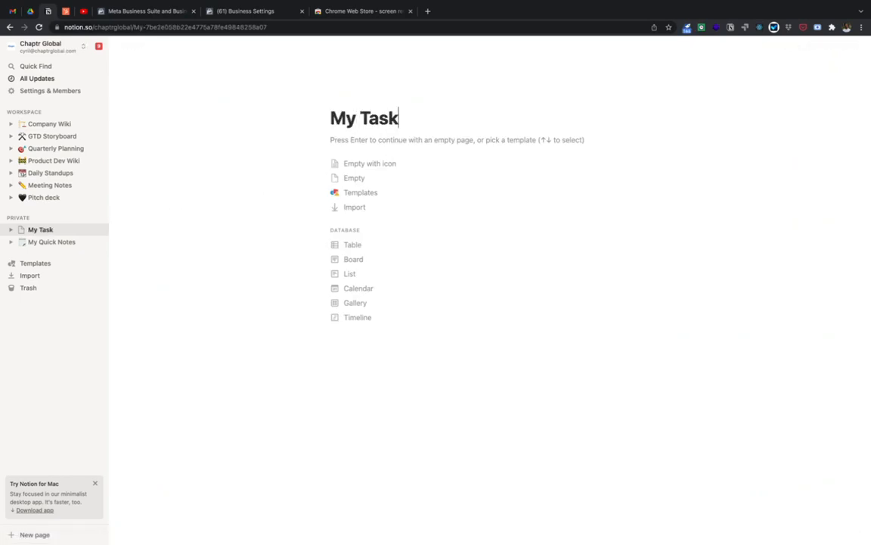
pyautogui.write(' List')
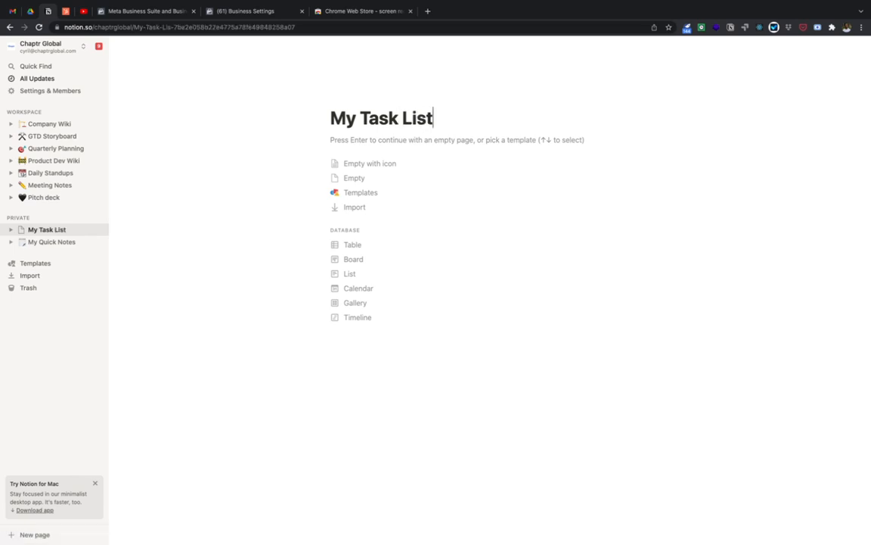
pyautogui.click(386, 140)
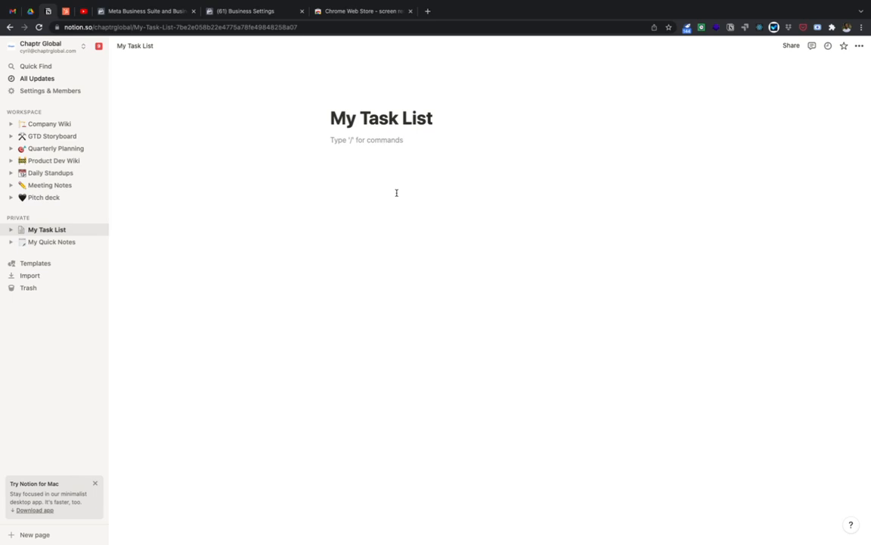
# - Add an icon to the My Task List page and set it to the dartboard emoji
pyautogui.click(348, 99)
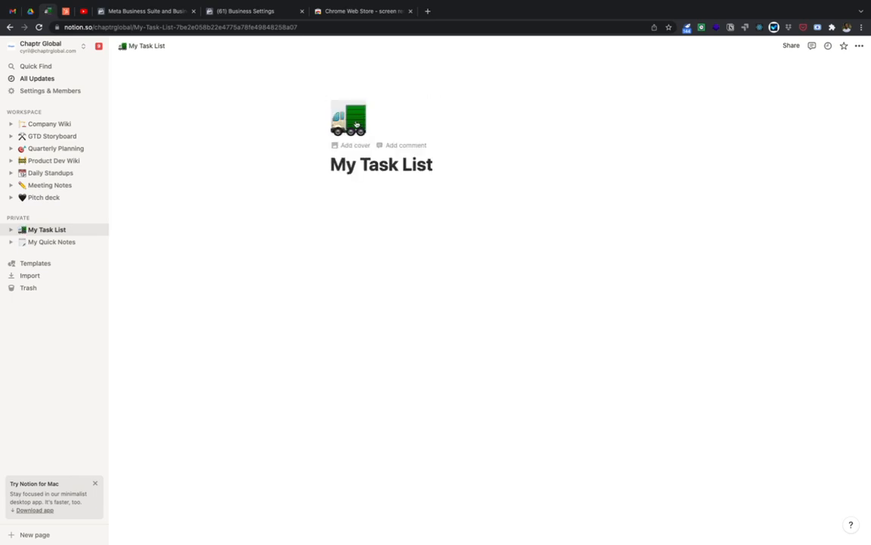
pyautogui.click(348, 118)
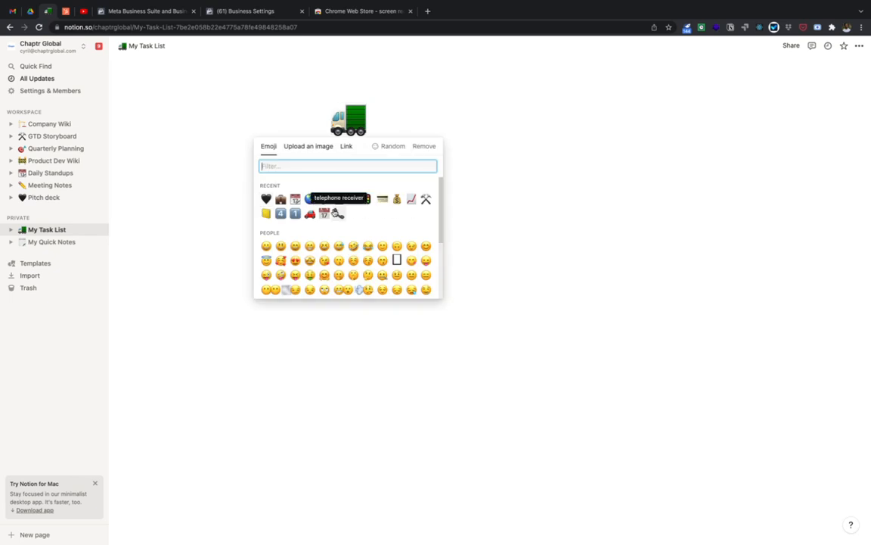
pyautogui.click(325, 199)
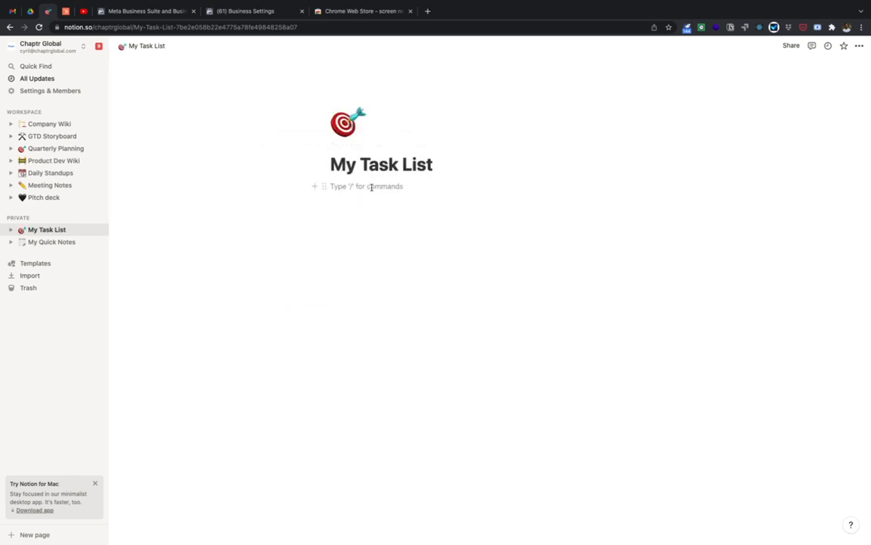
# - Insert a linked database into the My Task List page, using GTD Storyboard as the source
pyautogui.write('/')
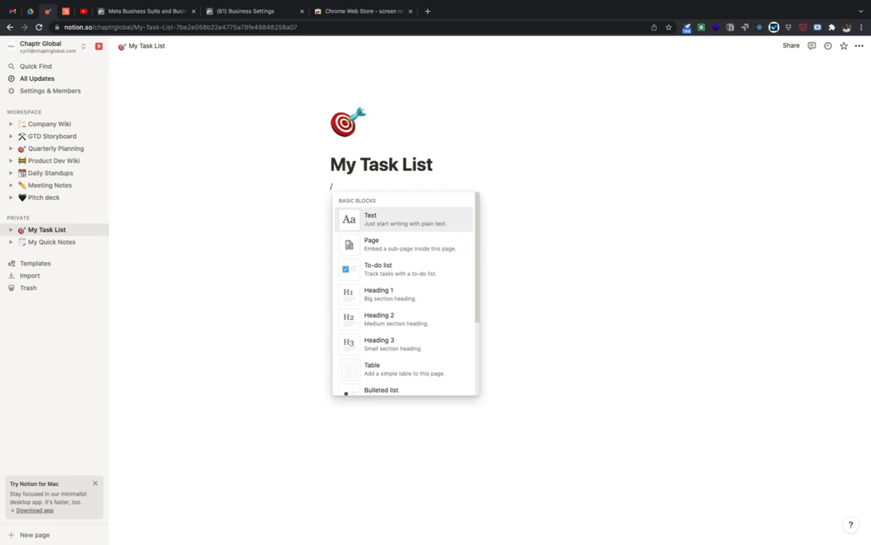
pyautogui.write('link')
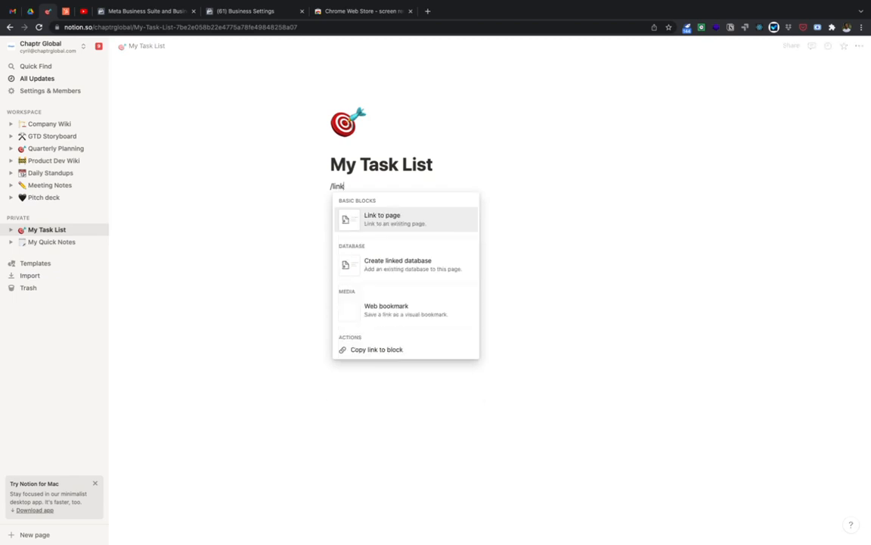
pyautogui.click(388, 275)
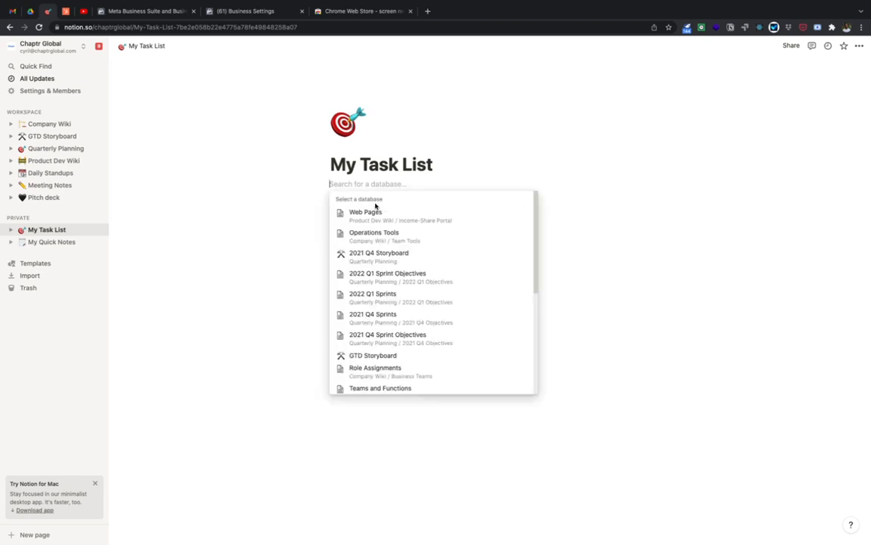
pyautogui.scroll(-1, 382, 362)
pyautogui.scroll(3, 382, 362)
pyautogui.click(382, 360)
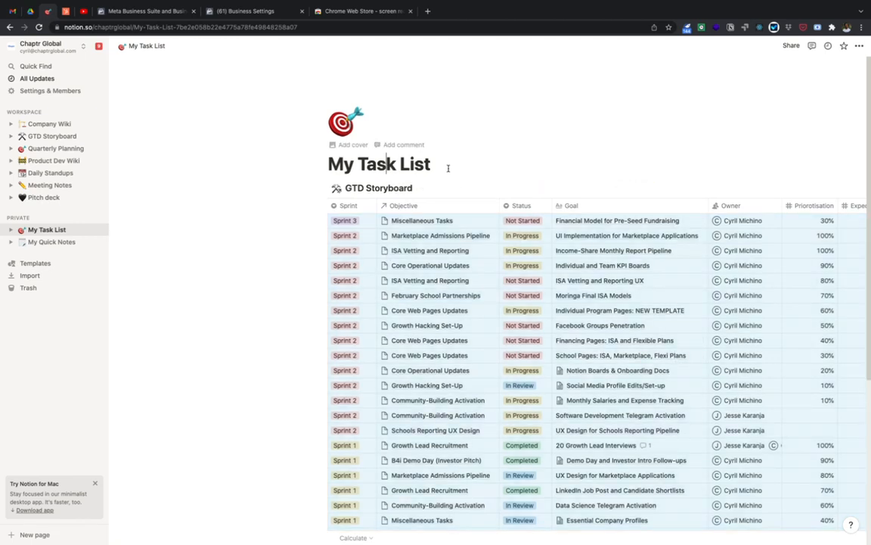
# - Look through the rows and columns of the linked GTD Storyboard table
pyautogui.scroll(-1, 457, 341)
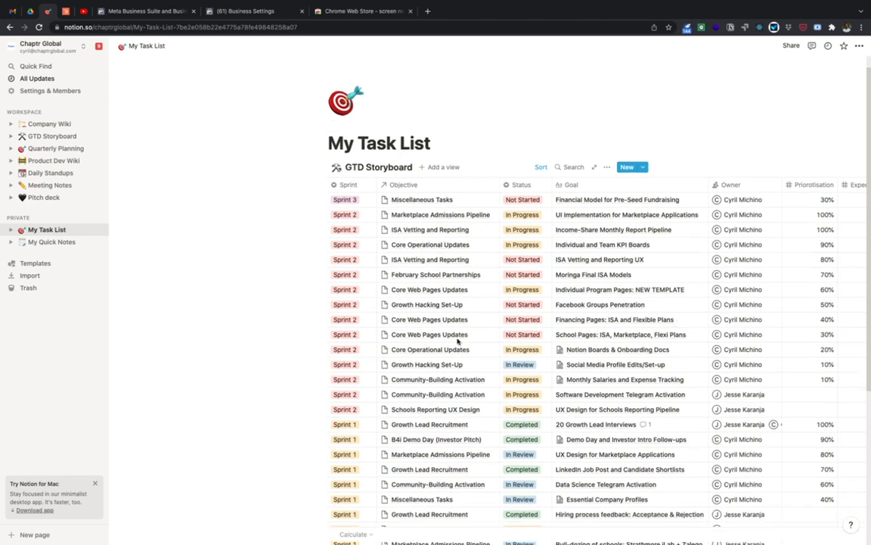
pyautogui.scroll(-3, 457, 341)
pyautogui.hscroll(2, 453, 340)
pyautogui.scroll(1, 426, 103)
pyautogui.scroll(3, 426, 104)
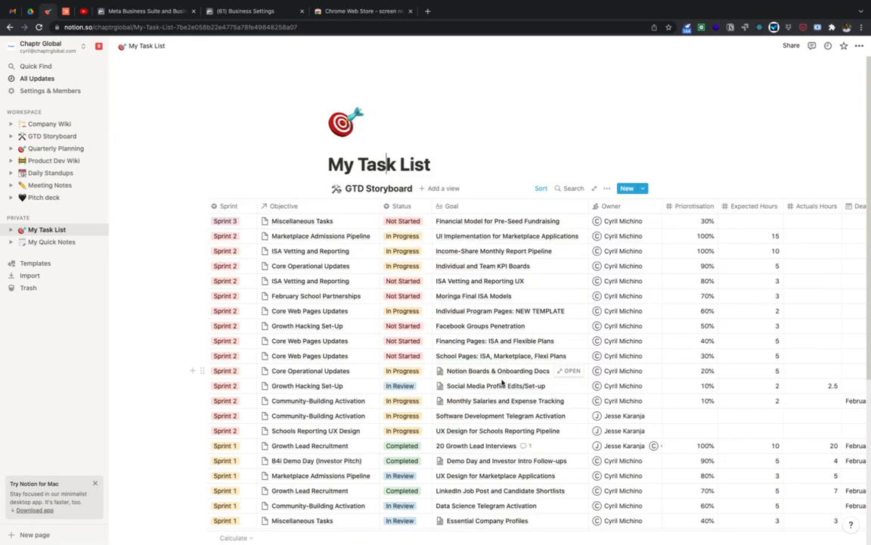
pyautogui.hscroll(1, 502, 380)
pyautogui.scroll(-5, 500, 381)
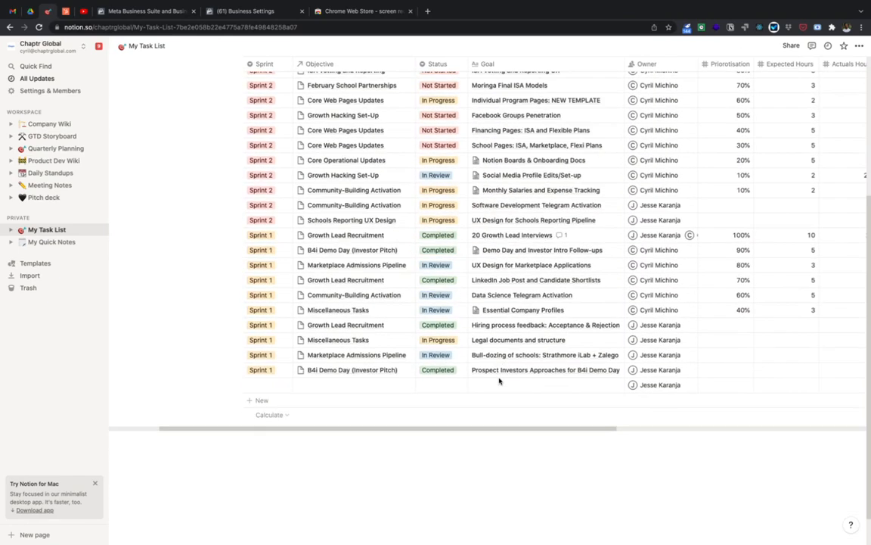
pyautogui.scroll(5, 500, 380)
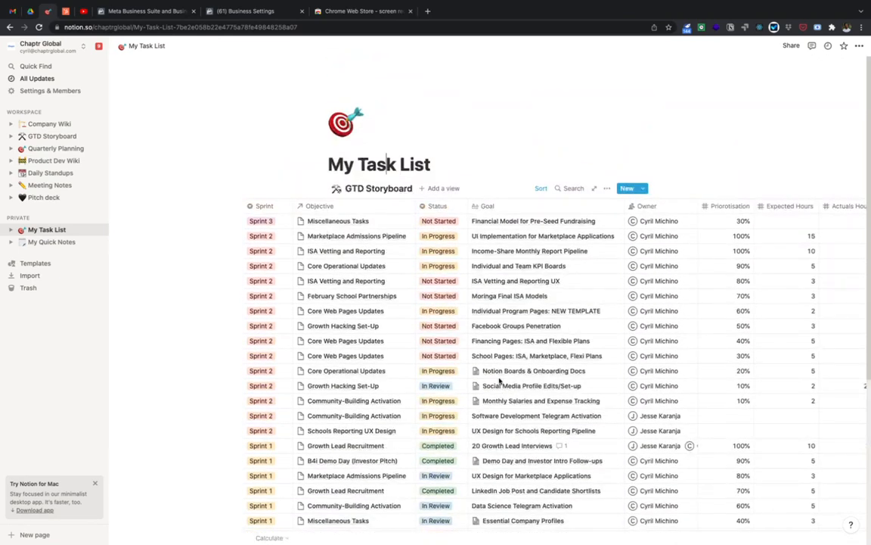
# - Add a filter to the linked GTD Storyboard table where Owner contains the workspace account holder's name
pyautogui.click(606, 188)
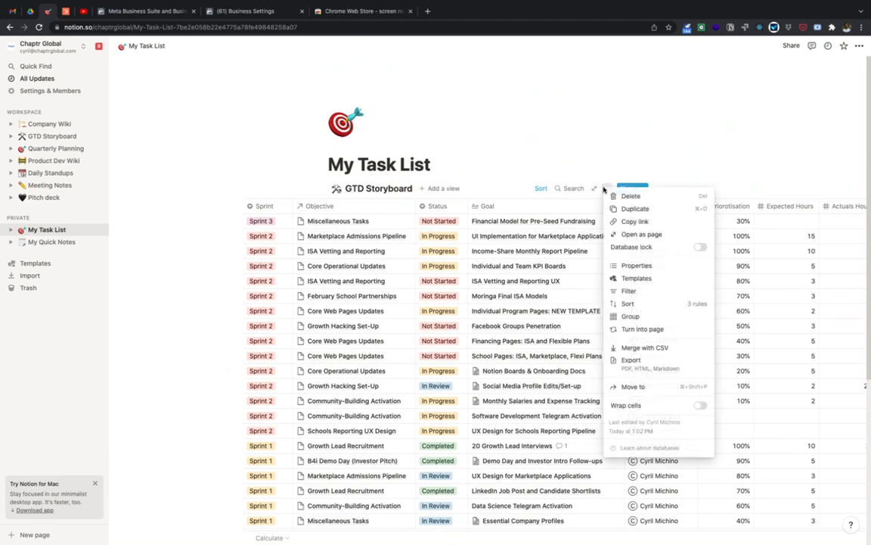
pyautogui.click(629, 292)
pyautogui.click(429, 273)
pyautogui.click(438, 289)
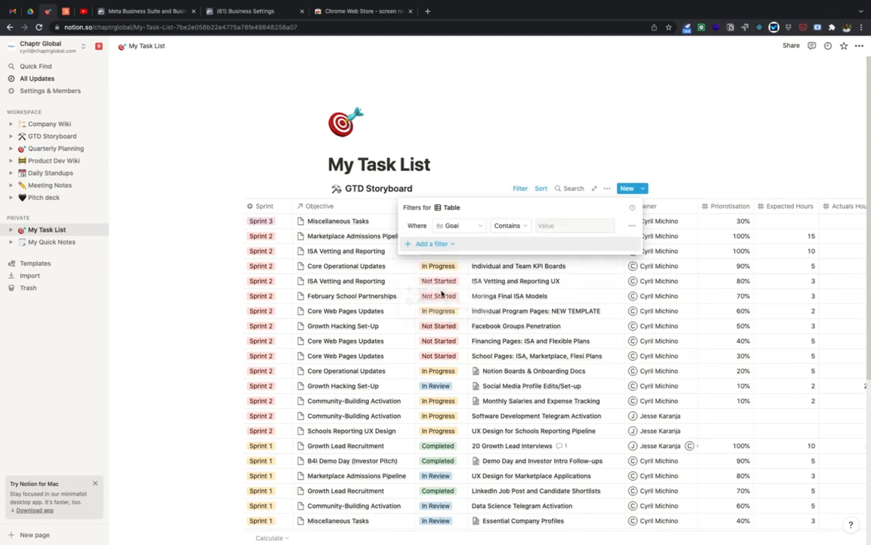
pyautogui.click(454, 226)
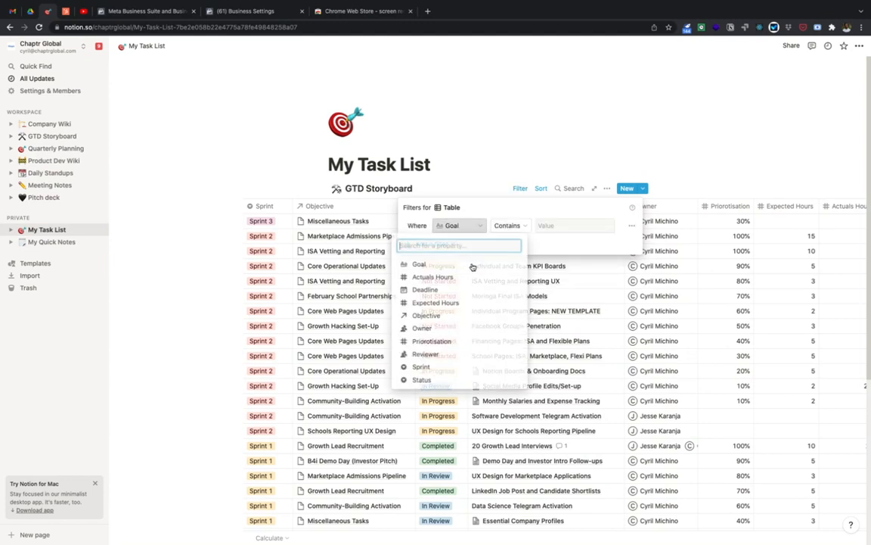
pyautogui.click(443, 328)
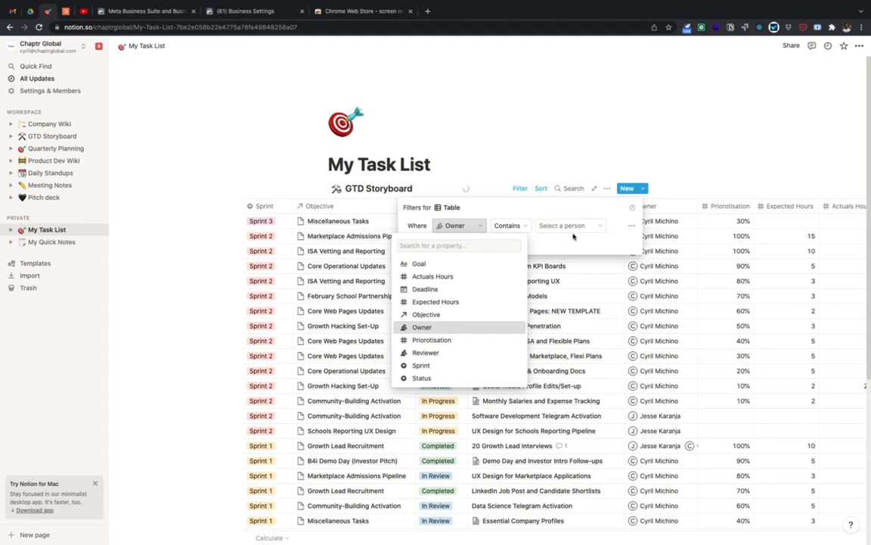
pyautogui.click(574, 225)
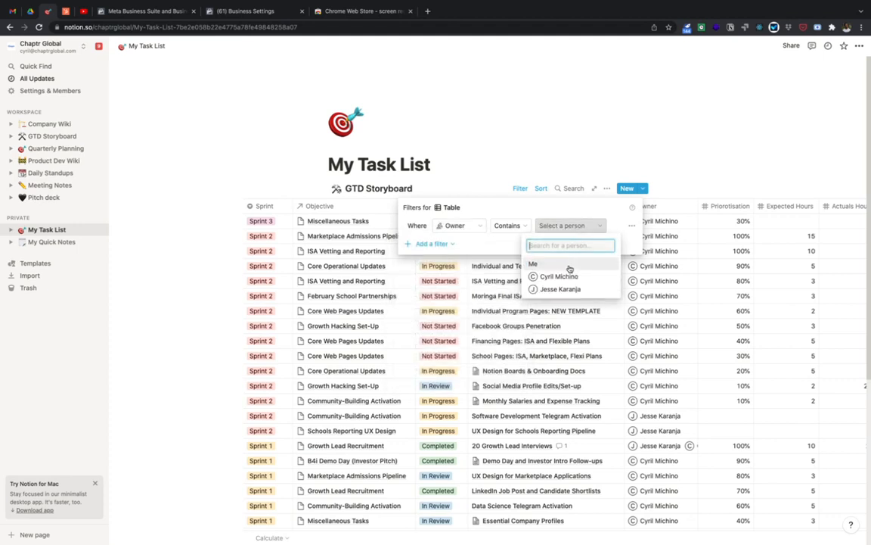
pyautogui.click(559, 276)
# - Add a second filter to the linked table, combined with And, where Status is not Completed
pyautogui.click(436, 243)
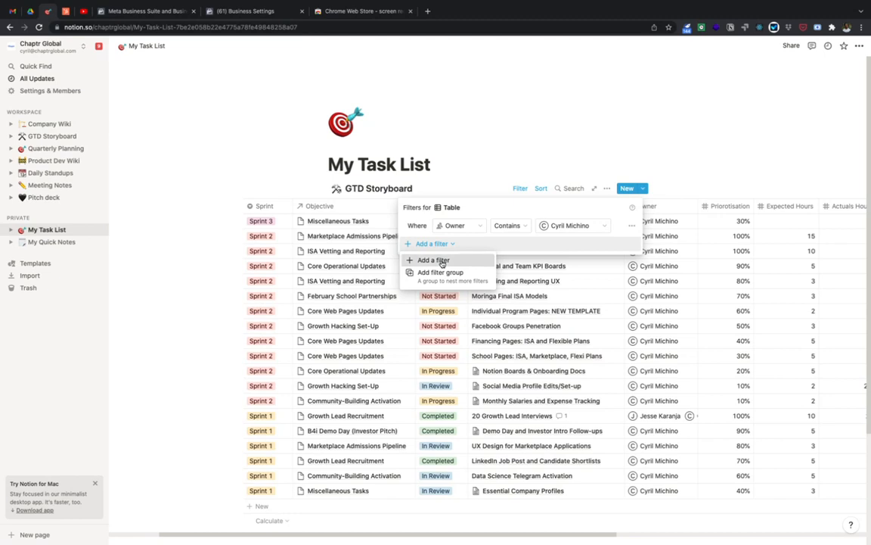
pyautogui.click(441, 261)
pyautogui.click(469, 247)
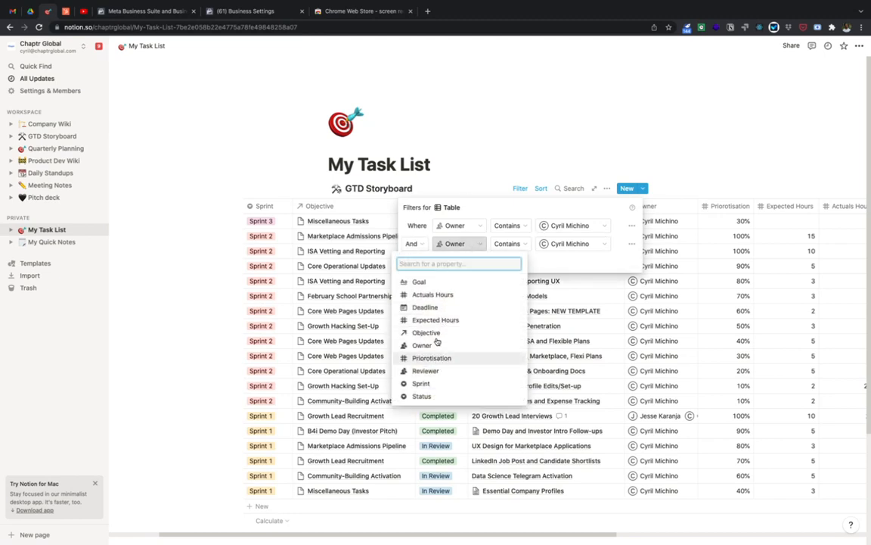
pyautogui.click(436, 396)
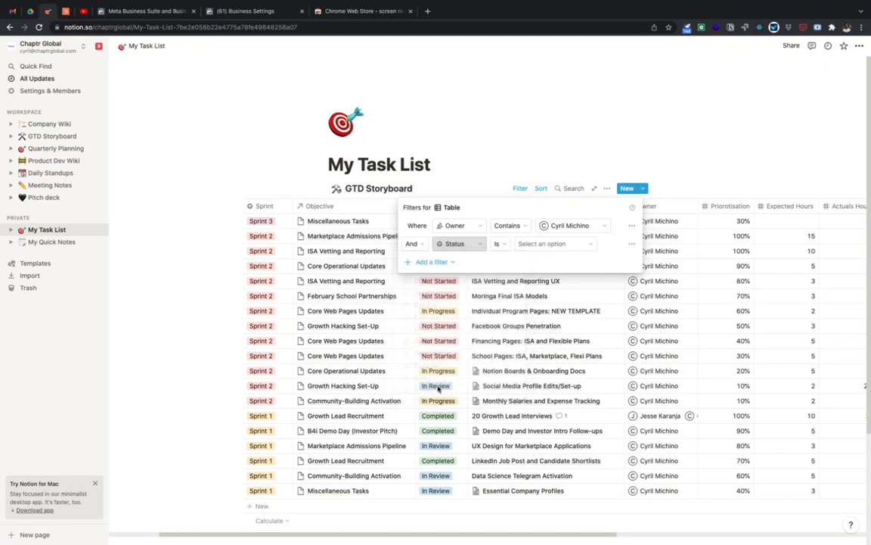
pyautogui.click(559, 243)
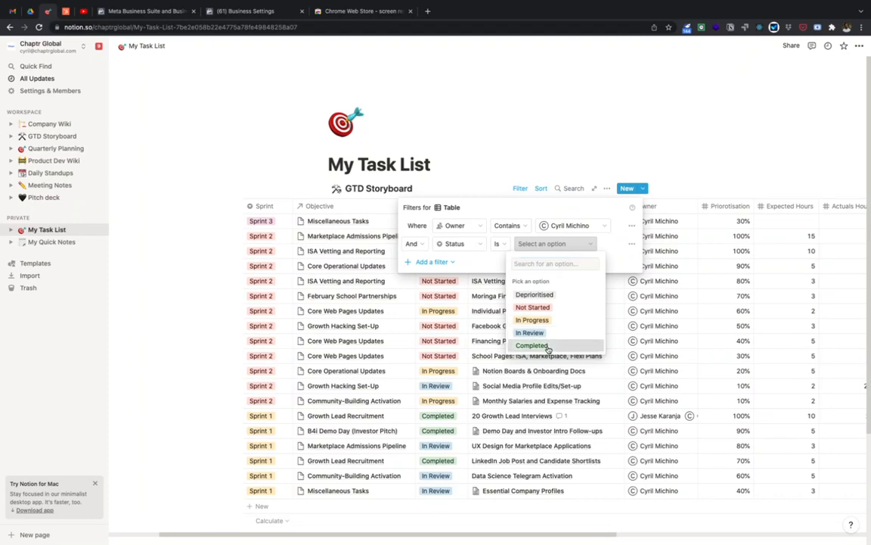
pyautogui.click(549, 347)
pyautogui.click(504, 247)
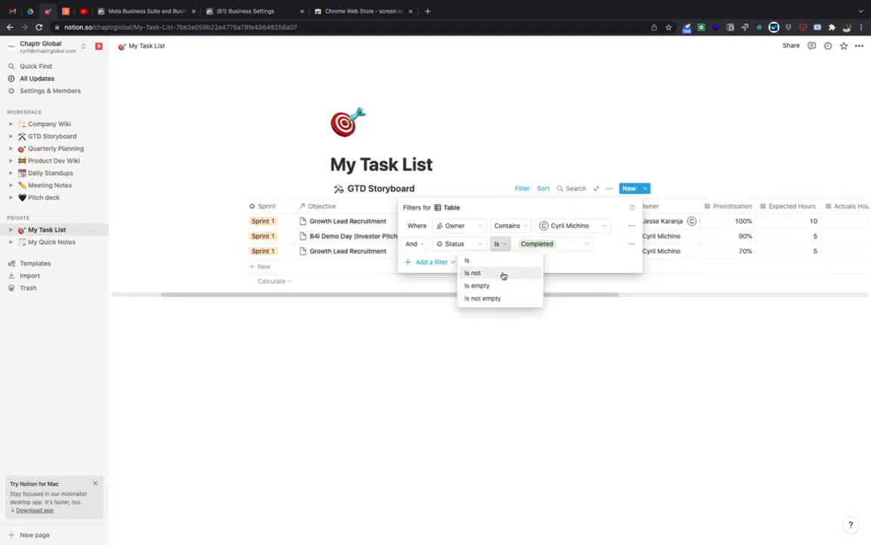
pyautogui.click(501, 273)
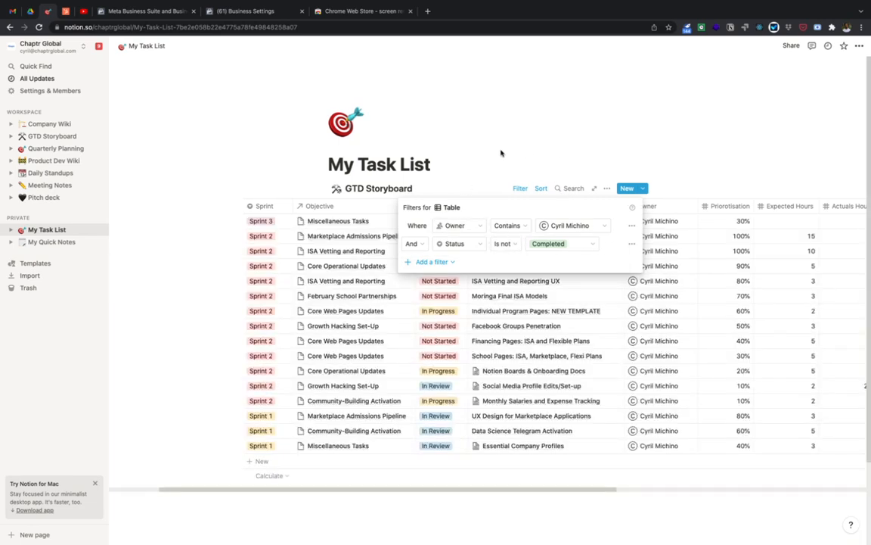
pyautogui.click(500, 149)
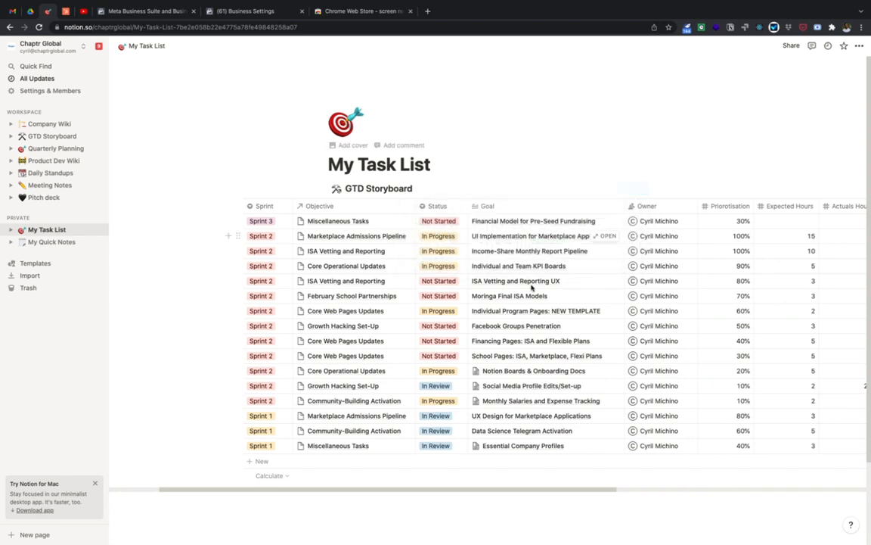
# - Add a Board-type view named Board View to the linked GTD Storyboard database
pyautogui.scroll(-3, 425, 311)
pyautogui.scroll(3, 423, 314)
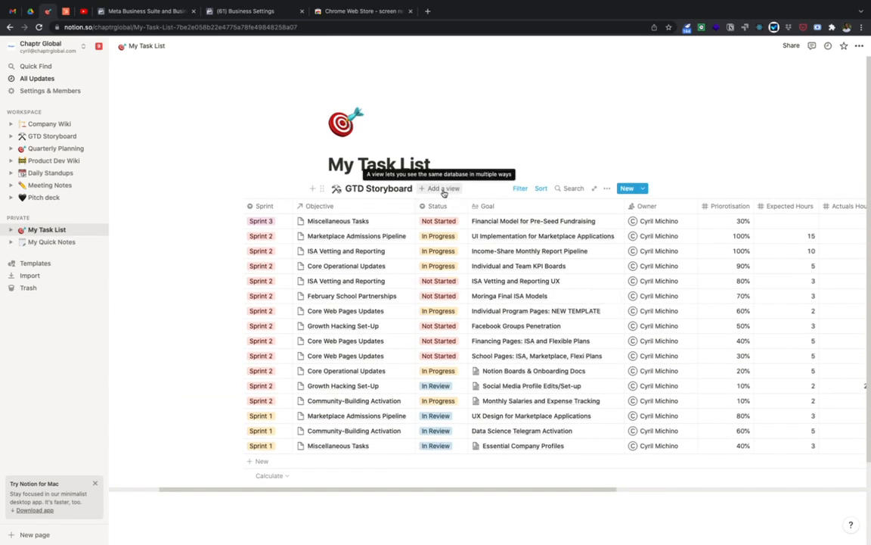
pyautogui.click(444, 189)
pyautogui.click(420, 259)
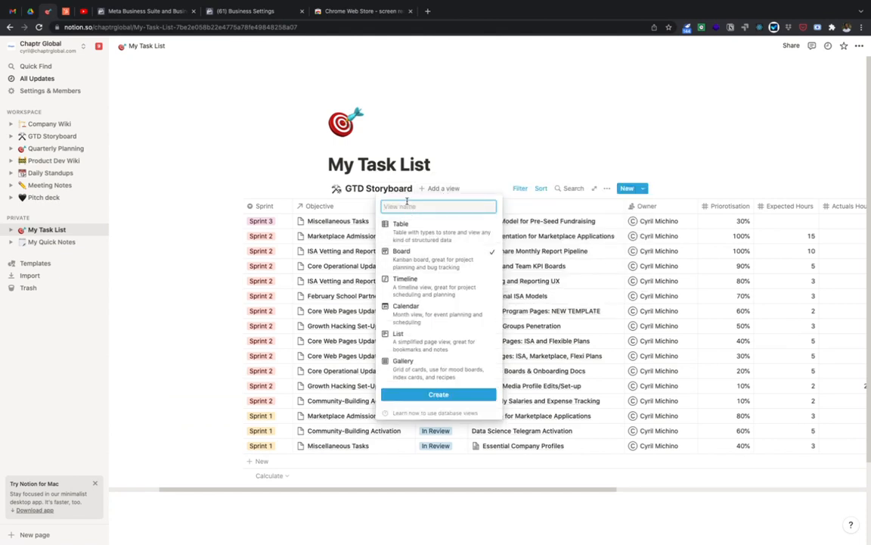
pyautogui.write('Board View')
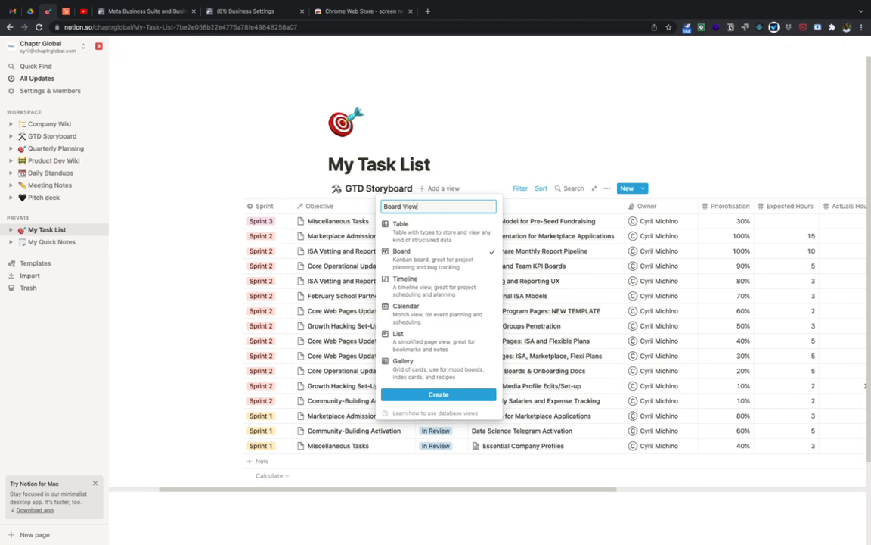
pyautogui.click(416, 394)
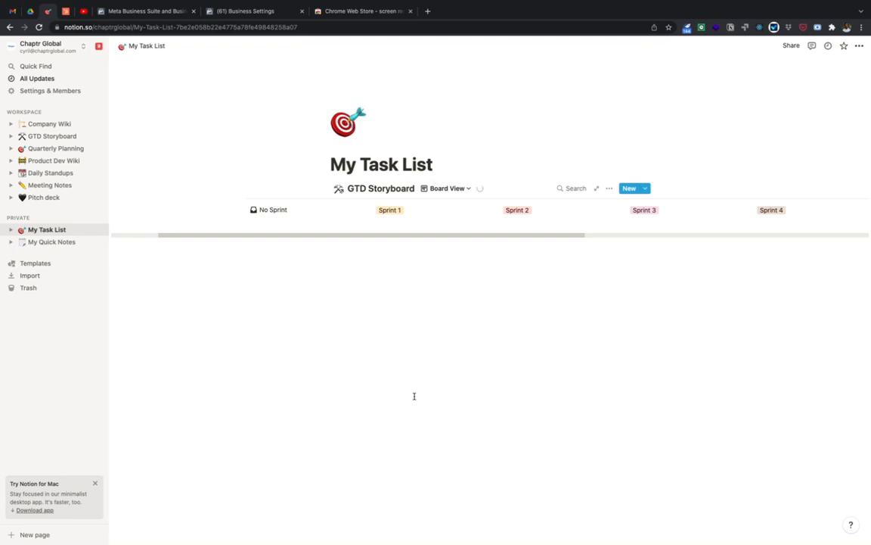
# - Group the linked database's Board View by Status instead of by Sprint
pyautogui.click(607, 188)
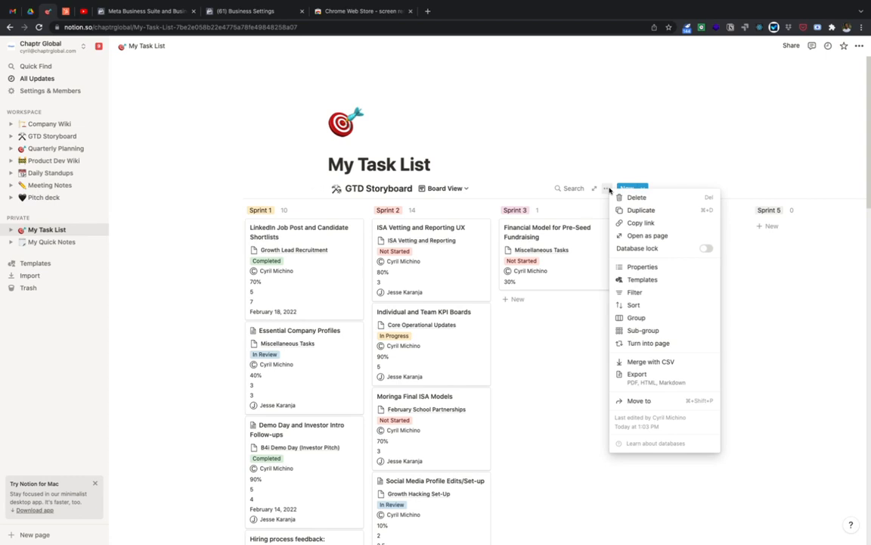
pyautogui.click(641, 318)
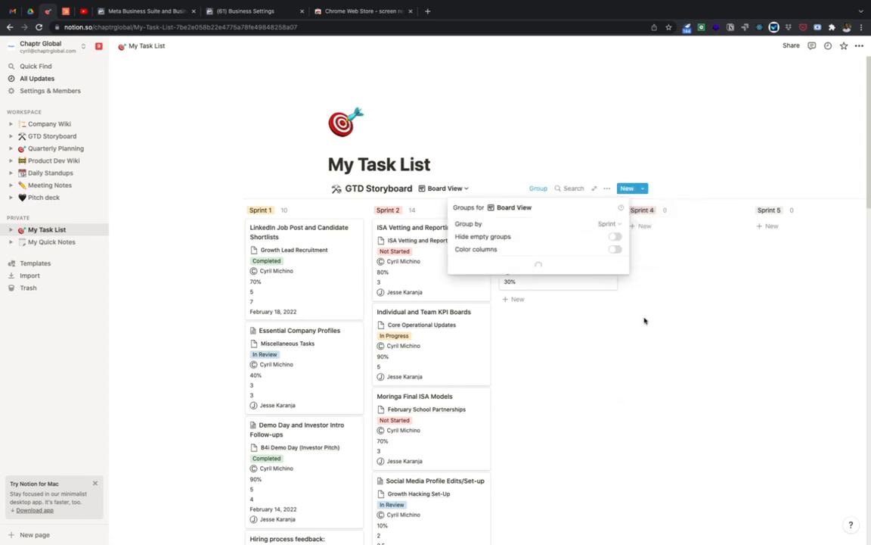
pyautogui.click(613, 224)
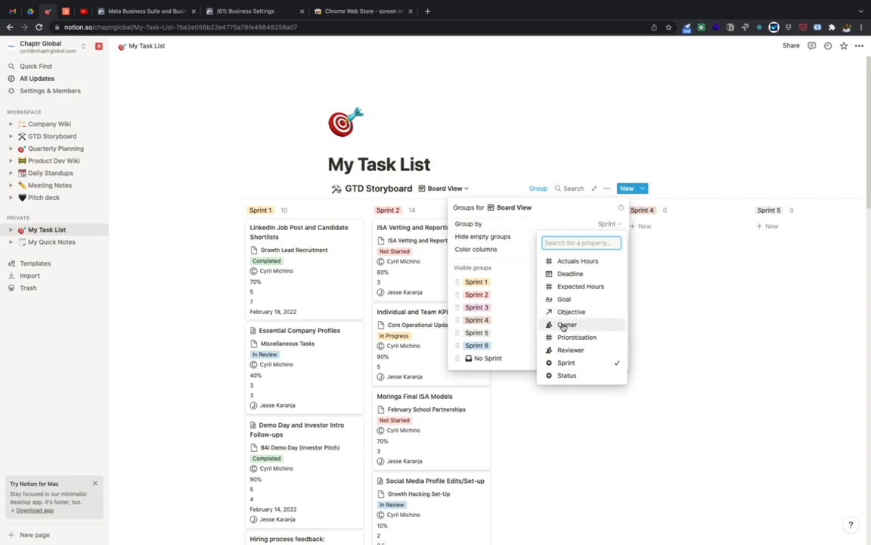
pyautogui.click(583, 374)
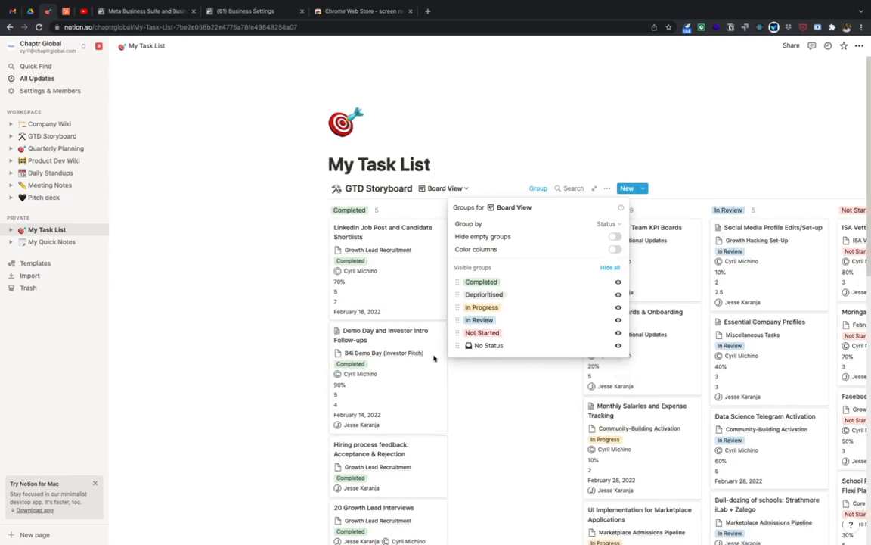
pyautogui.click(289, 195)
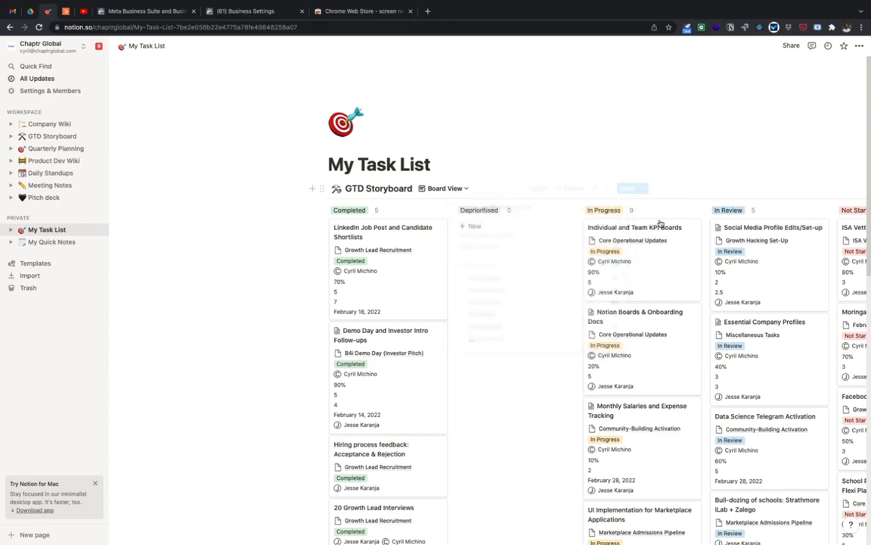
# - Reorder the board's status columns so Not Started comes before In Progress and Completed follows In Review
pyautogui.hscroll(5, 469, 352)
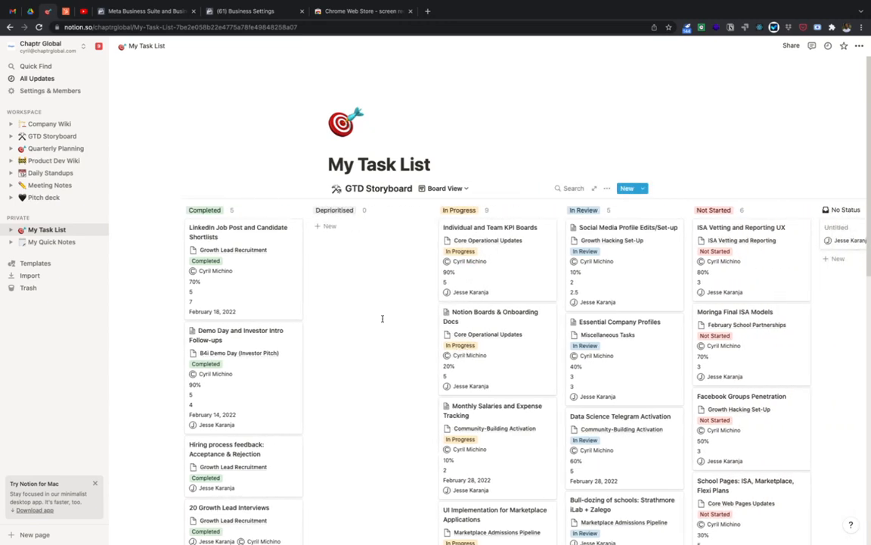
pyautogui.moveTo(154, 210); pyautogui.dragTo(726, 225)
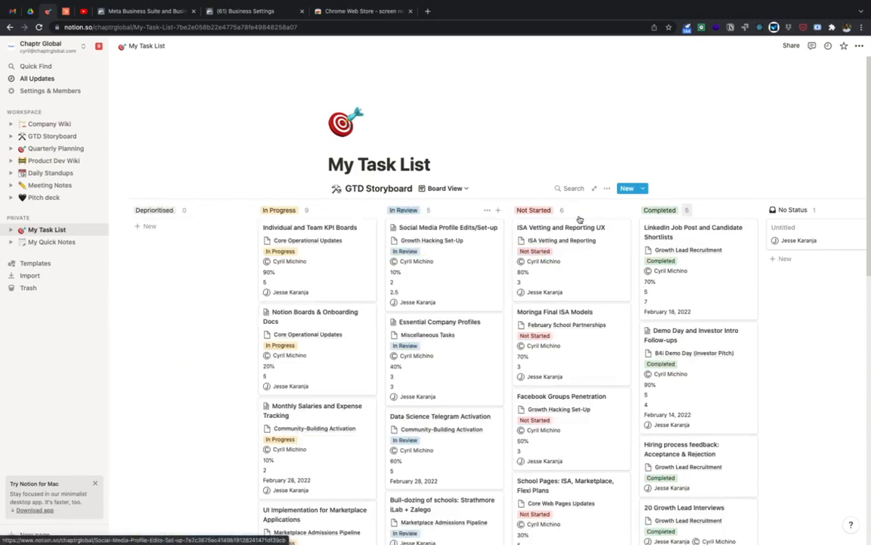
pyautogui.moveTo(523, 211); pyautogui.dragTo(150, 208)
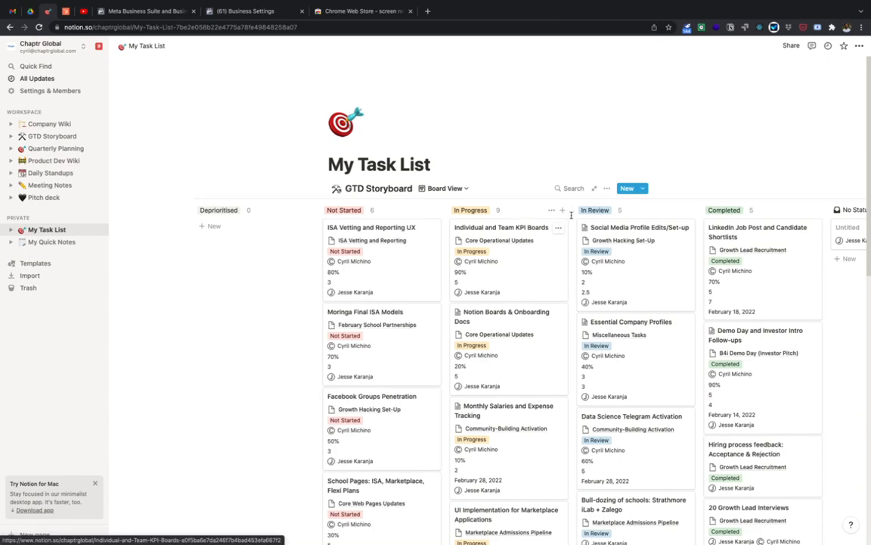
pyautogui.hotkey('ctrl', 'Left')
pyautogui.hotkey('ctrl', 'Right')
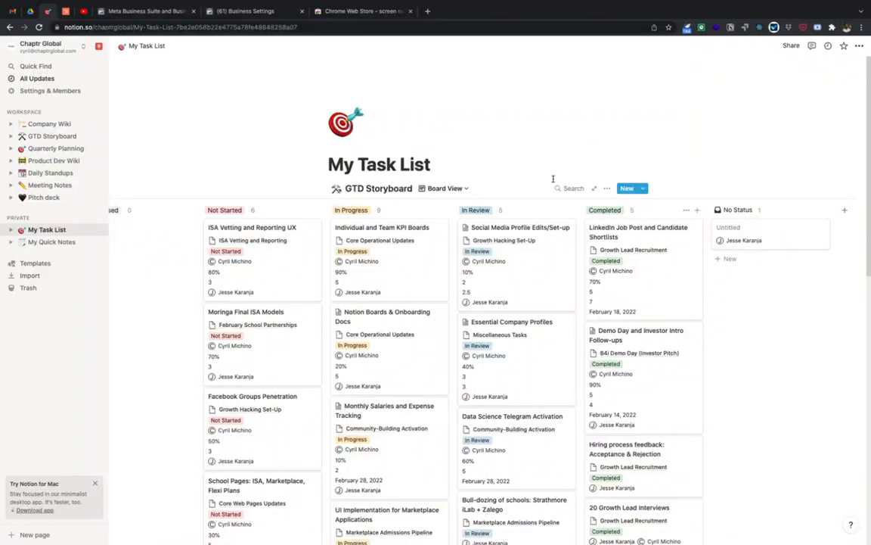
# - Add a Timeline-type view named Timeline View to the linked GTD Storyboard database and look over its goals
pyautogui.click(465, 189)
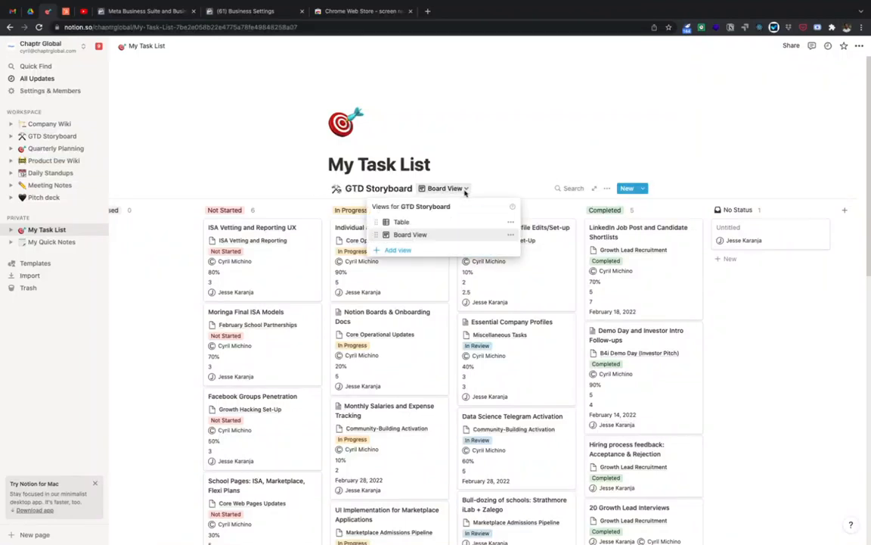
pyautogui.click(397, 251)
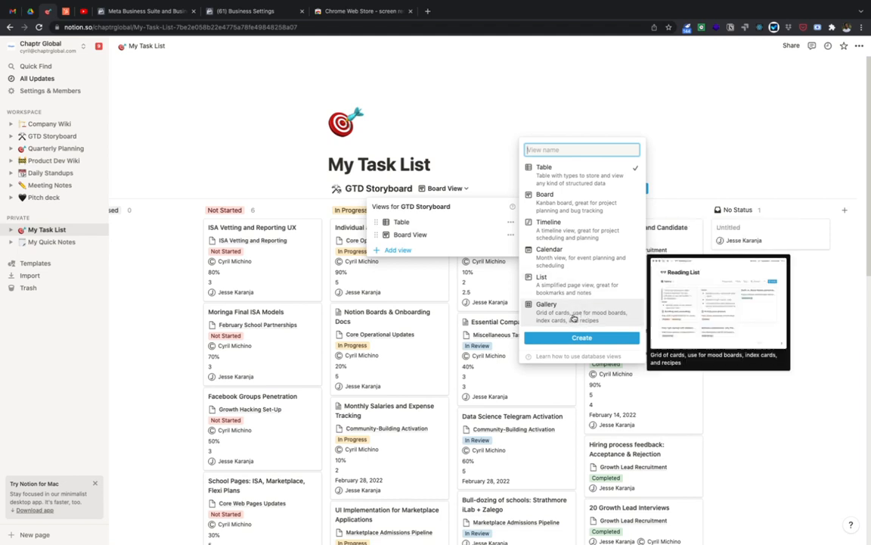
pyautogui.click(564, 233)
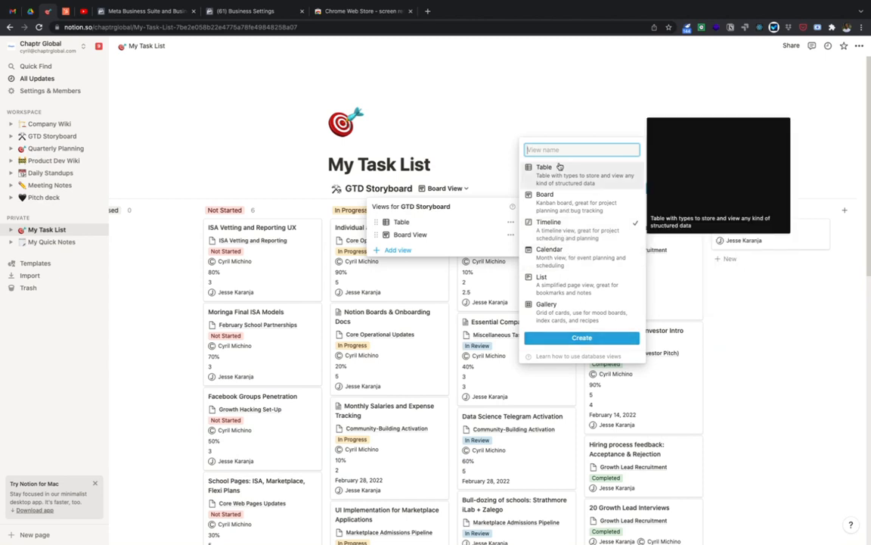
pyautogui.write('Timeline View')
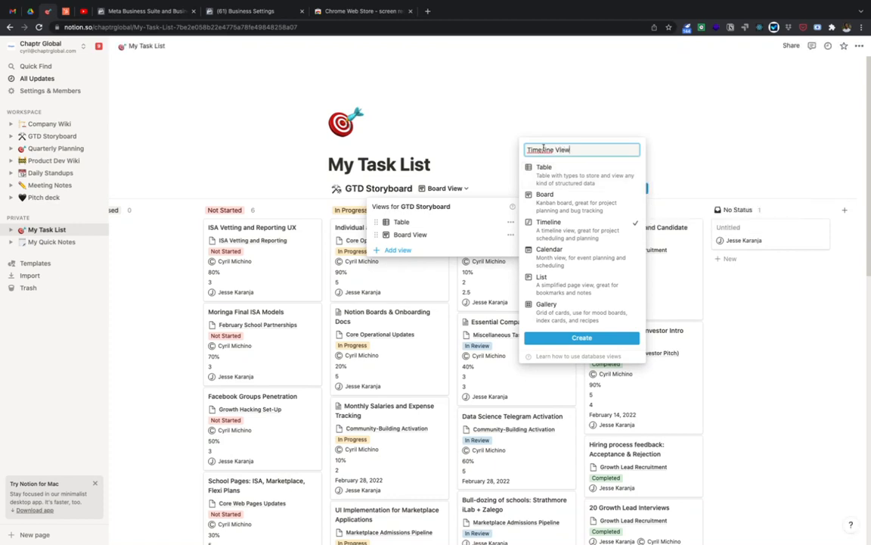
pyautogui.click(581, 338)
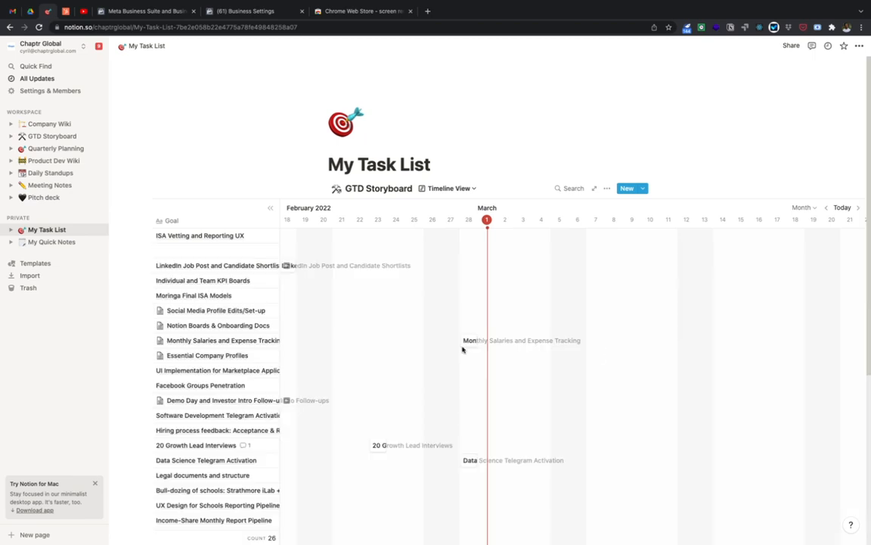
pyautogui.scroll(-3, 381, 376)
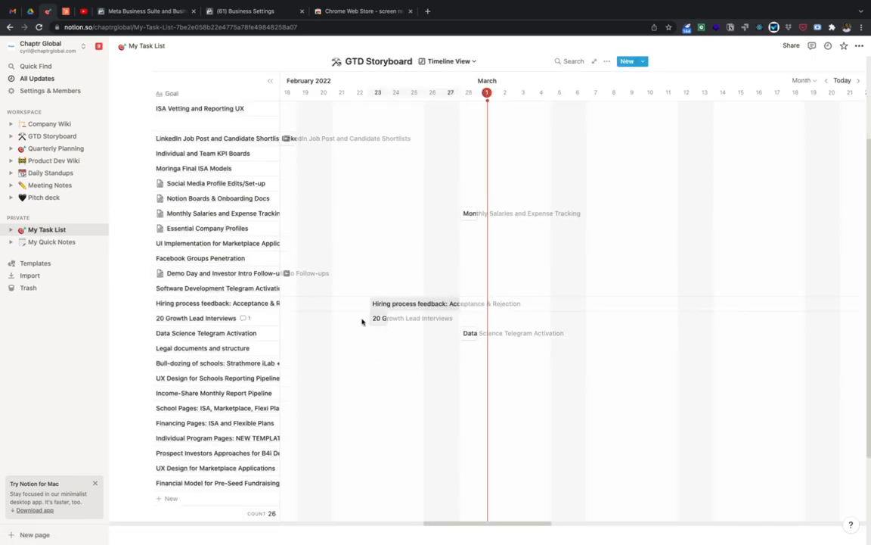
pyautogui.scroll(3, 425, 355)
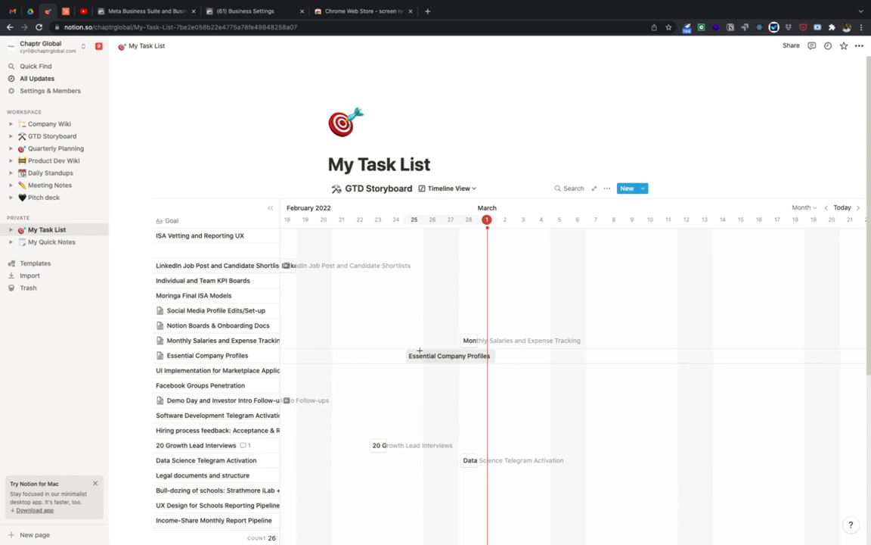
# - Switch the linked GTD Storyboard database back to its Table view and look across its columns
pyautogui.click(472, 189)
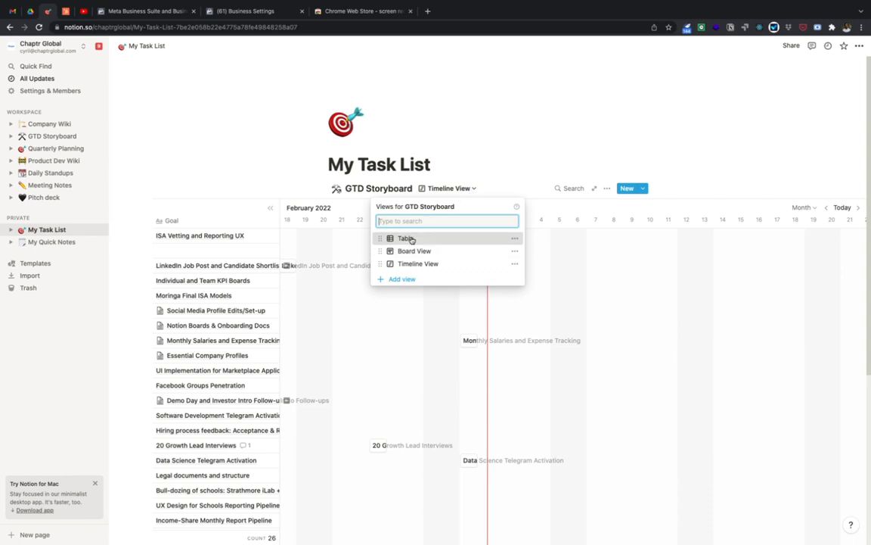
pyautogui.click(406, 238)
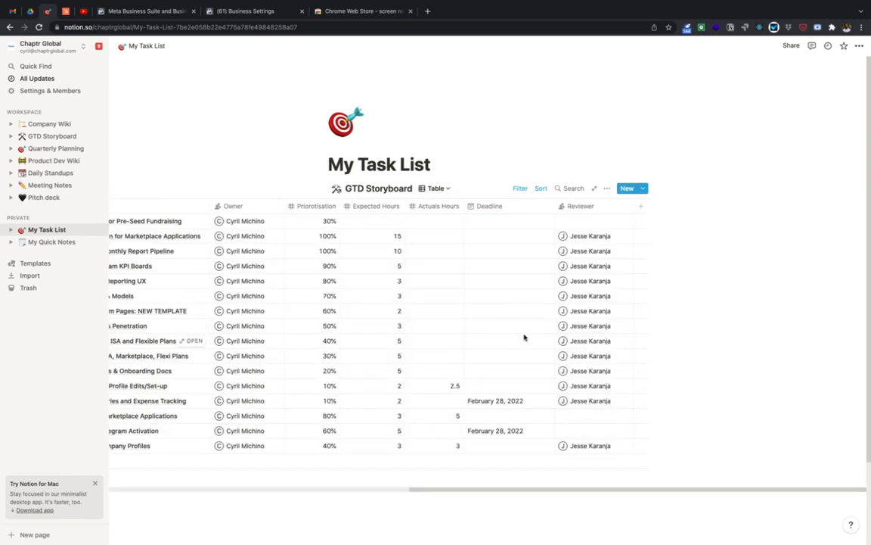
pyautogui.hscroll(-2, 522, 336)
pyautogui.hscroll(-6, 524, 337)
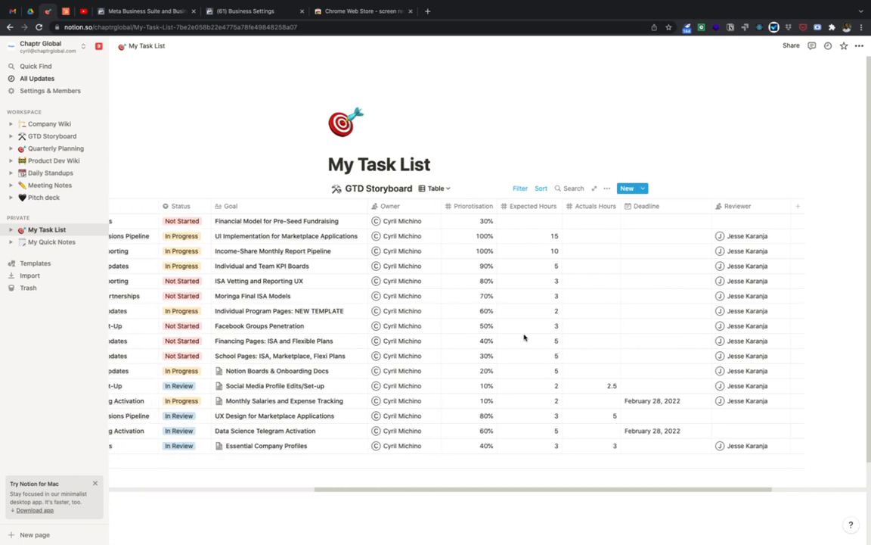
pyautogui.hscroll(-5, 524, 337)
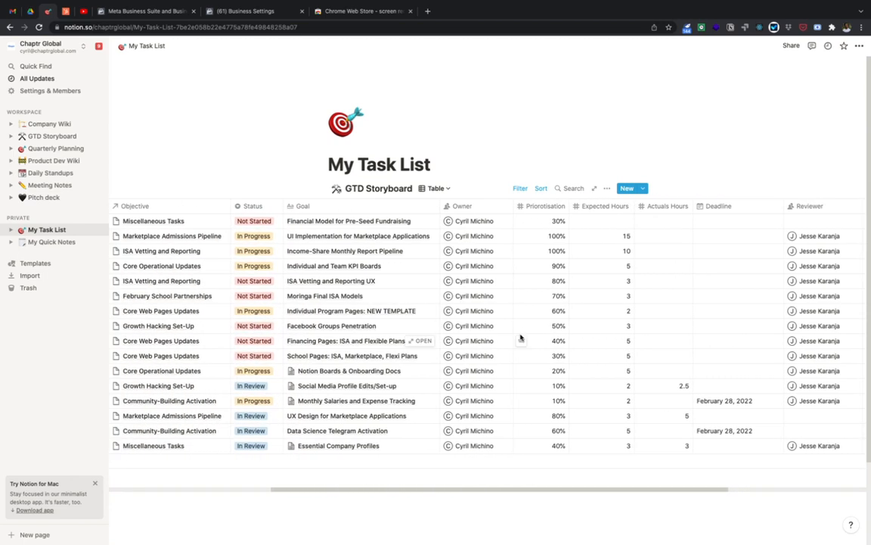
pyautogui.hscroll(5, 481, 378)
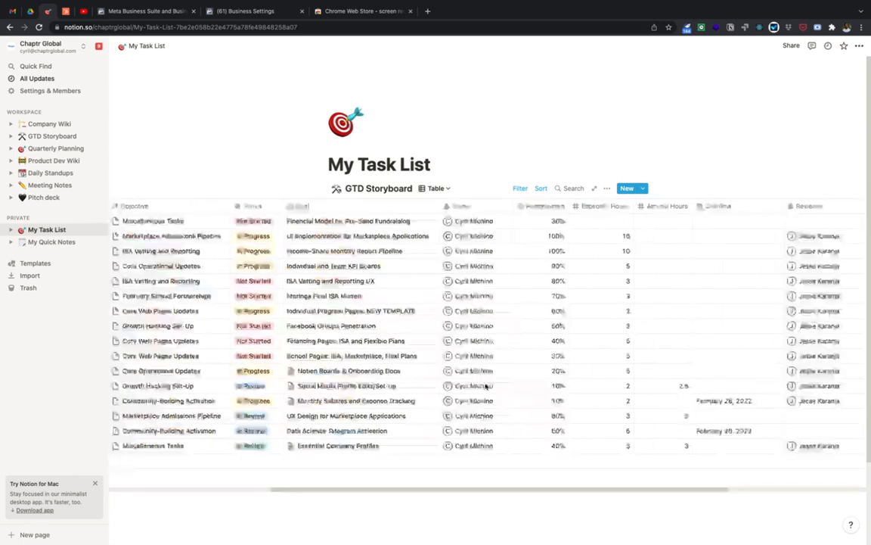
pyautogui.hscroll(-8, 486, 387)
pyautogui.hscroll(-3, 487, 387)
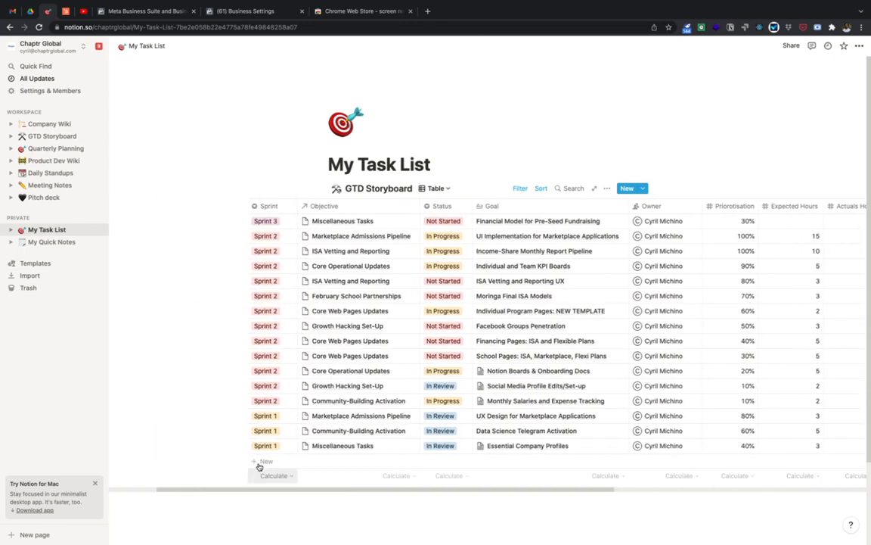
# - Add a new row to the linked table with Sprint 2 as its sprint and Test Task as its goal
pyautogui.click(261, 463)
pyautogui.press('Escape')
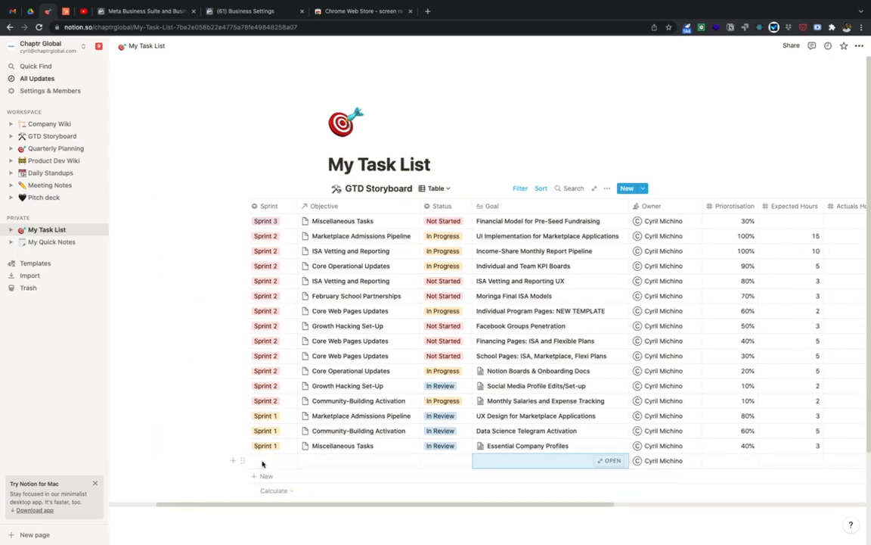
pyautogui.click(266, 461)
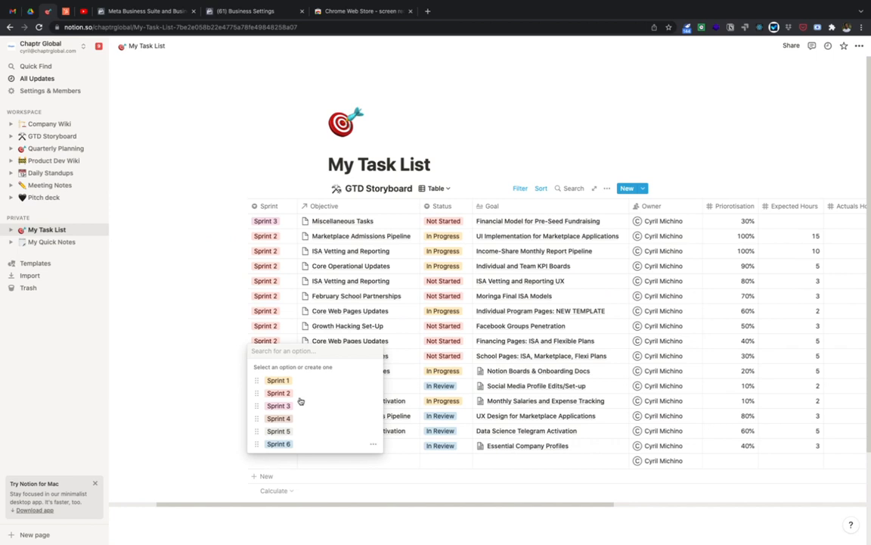
pyautogui.click(277, 394)
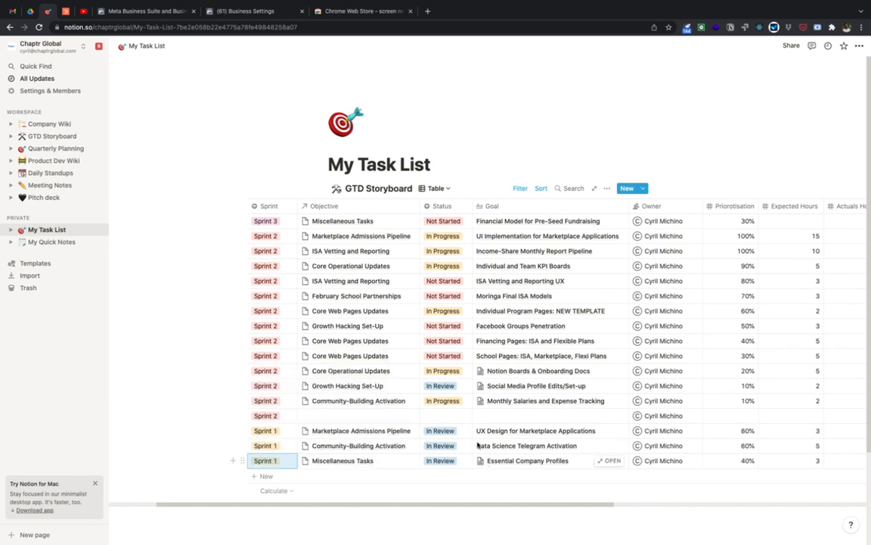
pyautogui.click(501, 414)
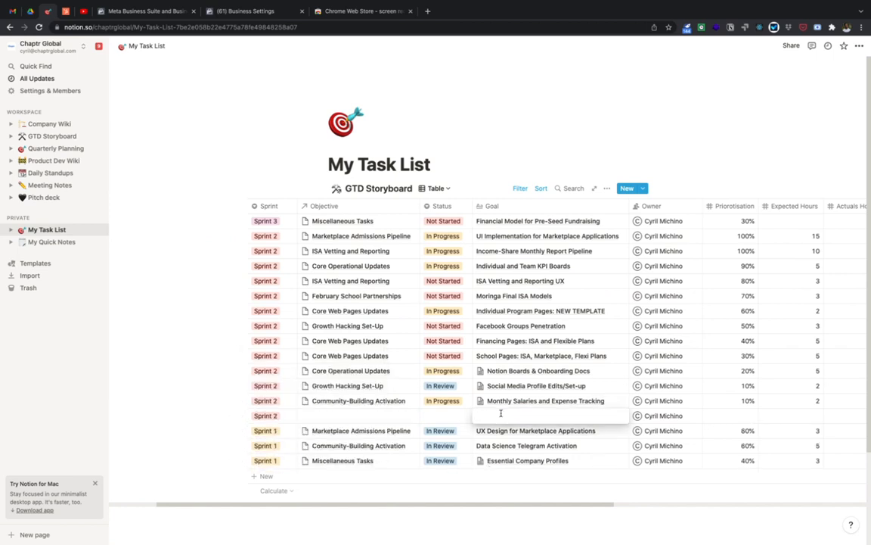
pyautogui.write('Test Task')
# - Set the Test Task row's prioritisation to 100% and its expected hours to 20
pyautogui.click(744, 415)
pyautogui.write('100')
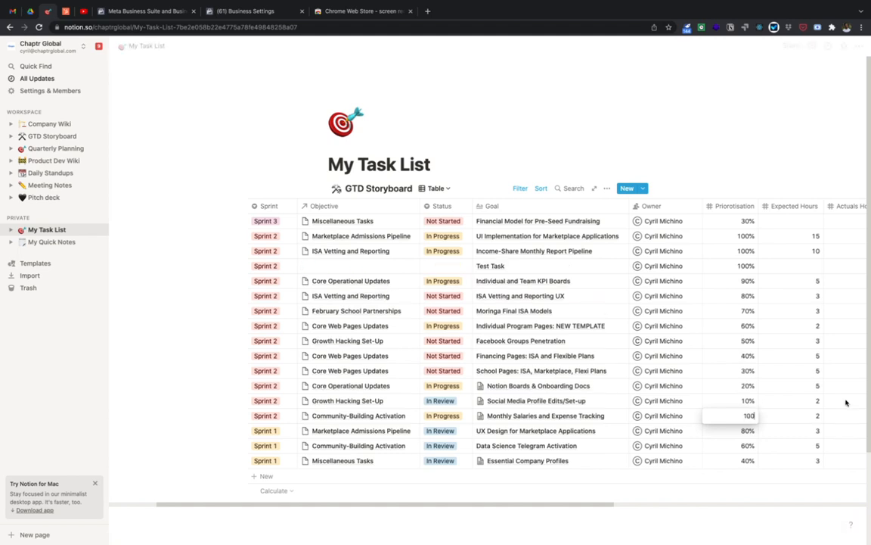
pyautogui.press('Return')
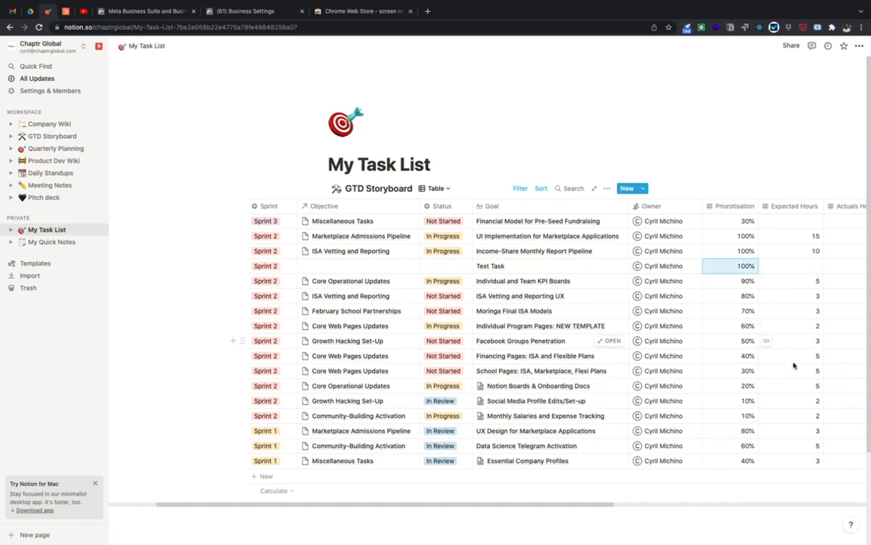
pyautogui.click(813, 255)
pyautogui.press('Return')
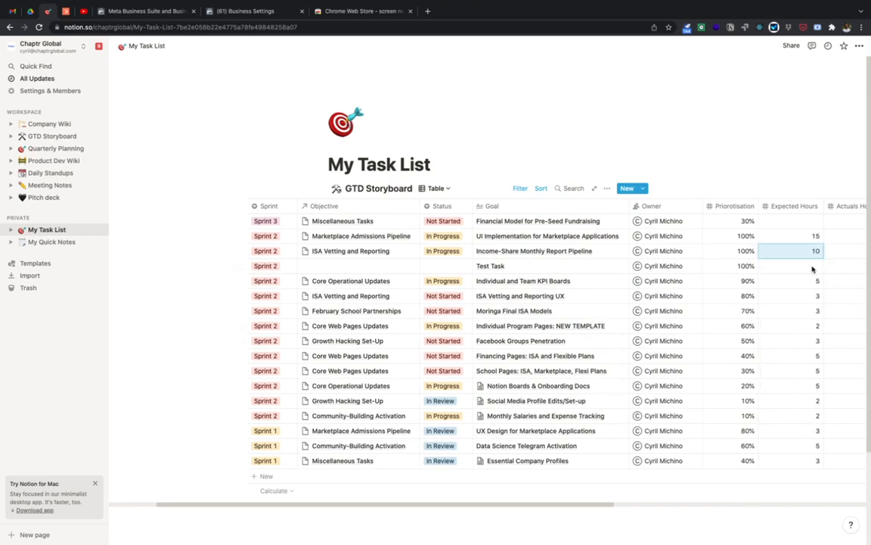
pyautogui.click(813, 266)
pyautogui.write('20')
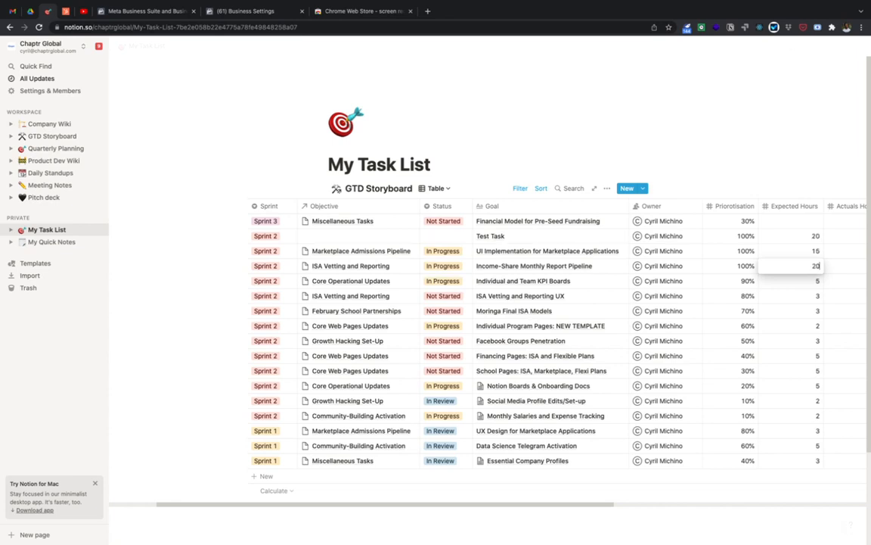
pyautogui.press('Return')
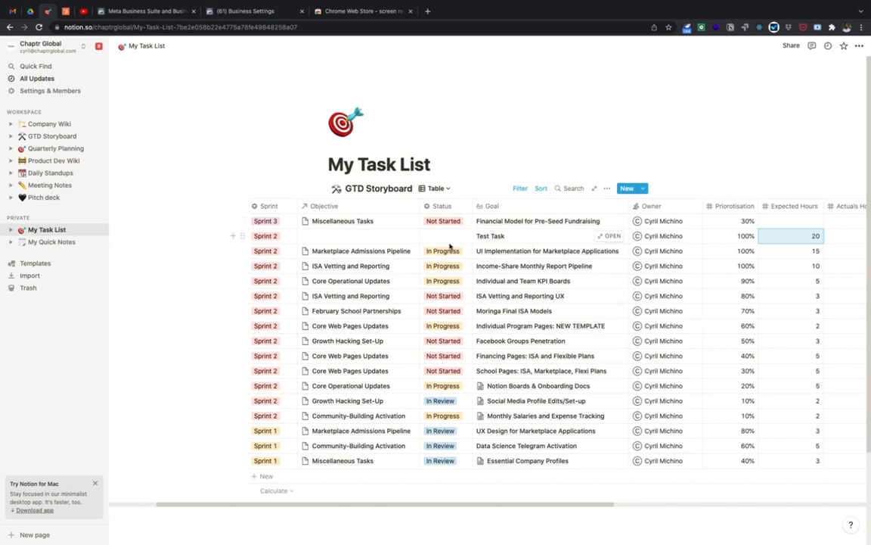
# - Check the Test Task entry in the workspace's GTD Storyboard, then return to My Task List and view the table's columns
pyautogui.click(64, 140)
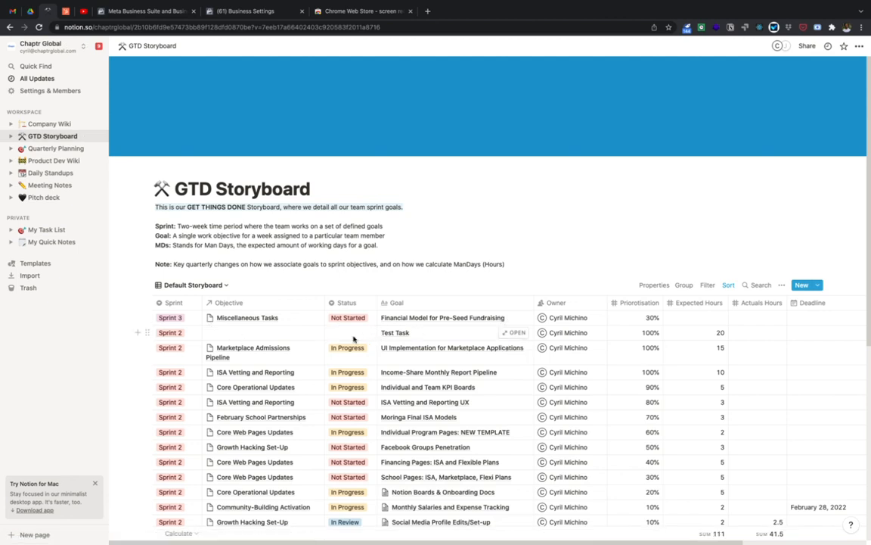
pyautogui.click(51, 230)
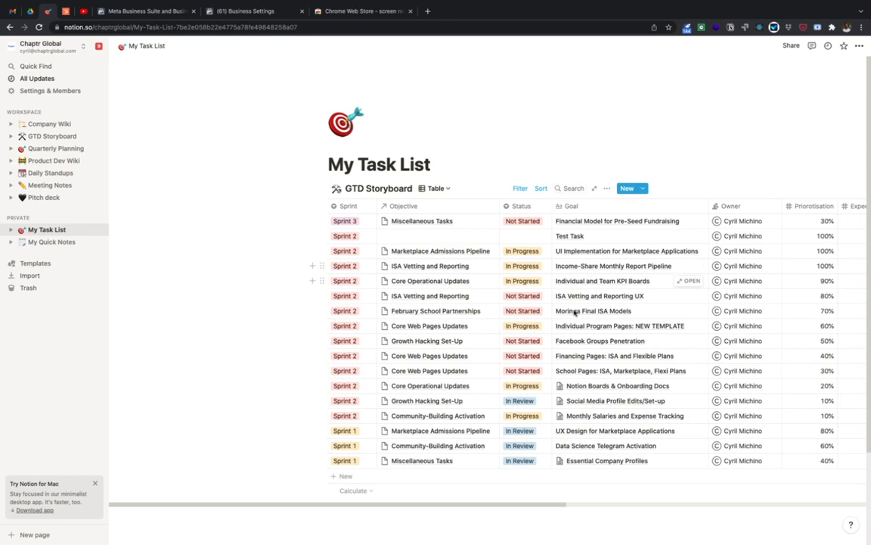
pyautogui.hscroll(3, 574, 313)
pyautogui.hscroll(2, 574, 312)
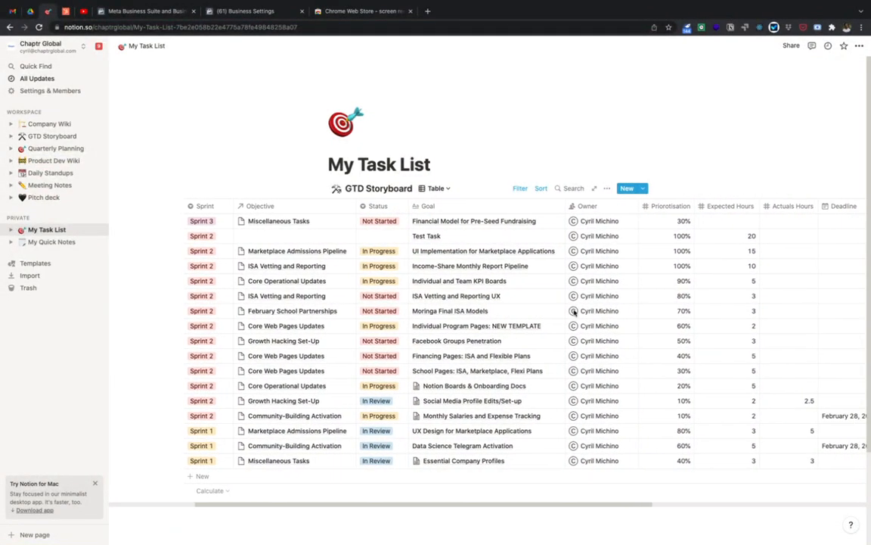